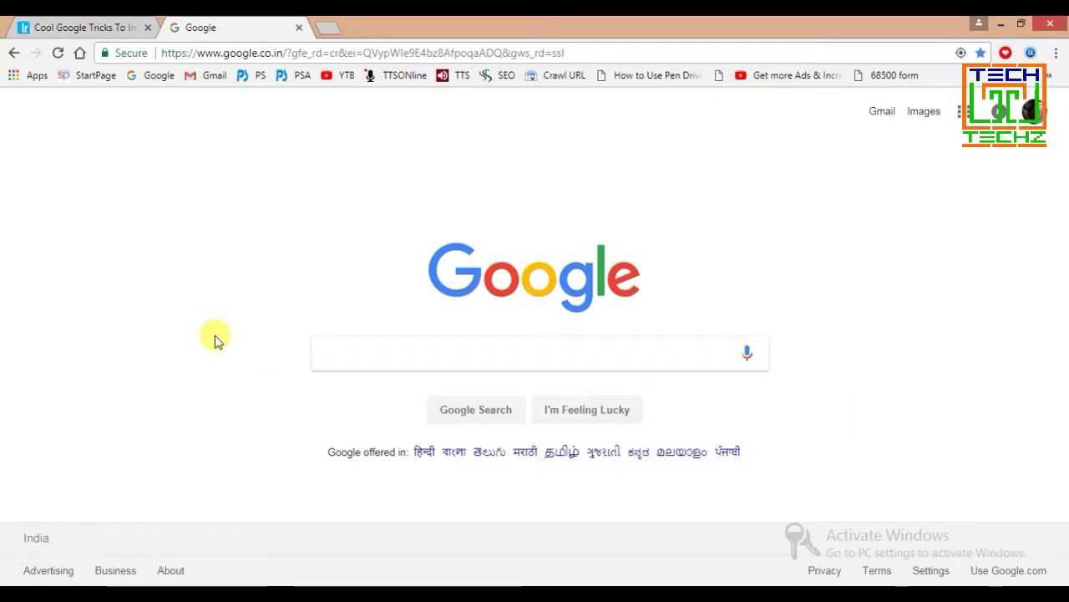
Search Google for 'airplane', correcting the mistyped query before running it.
click(393, 358)
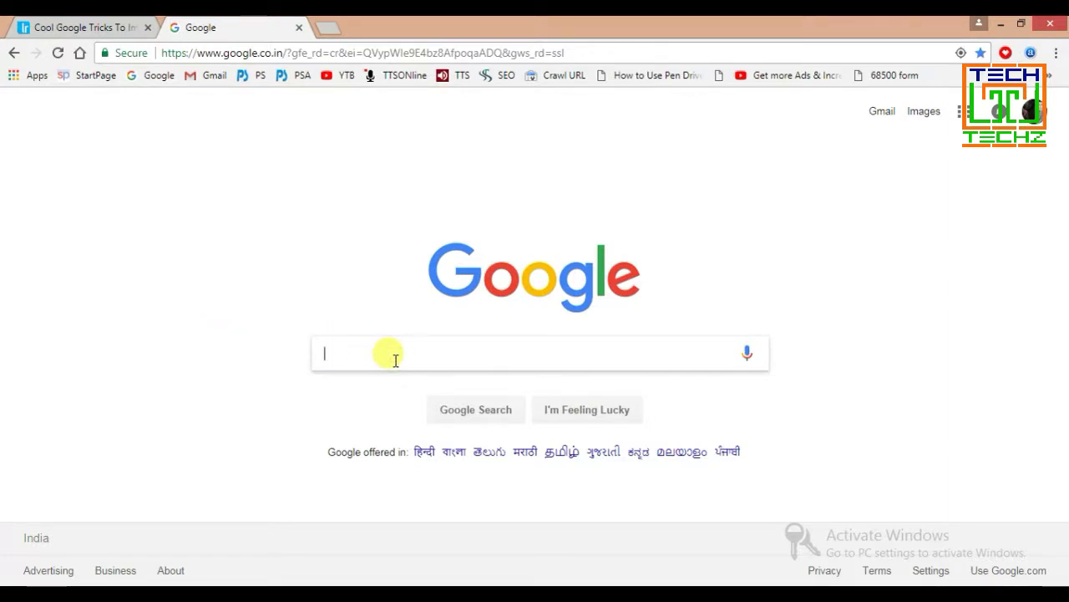
text(aro)
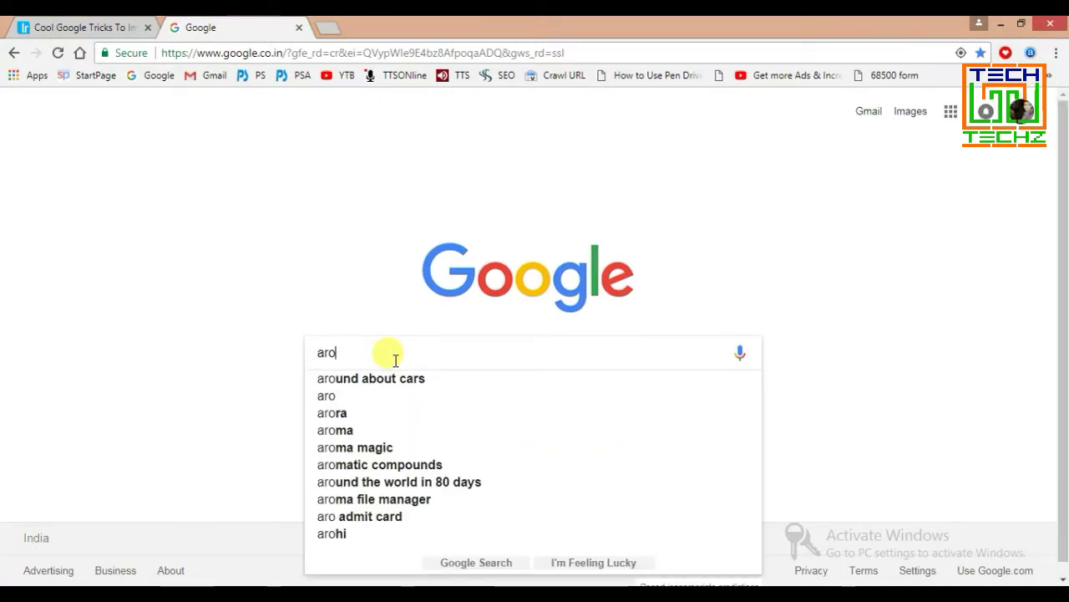
text(plane)
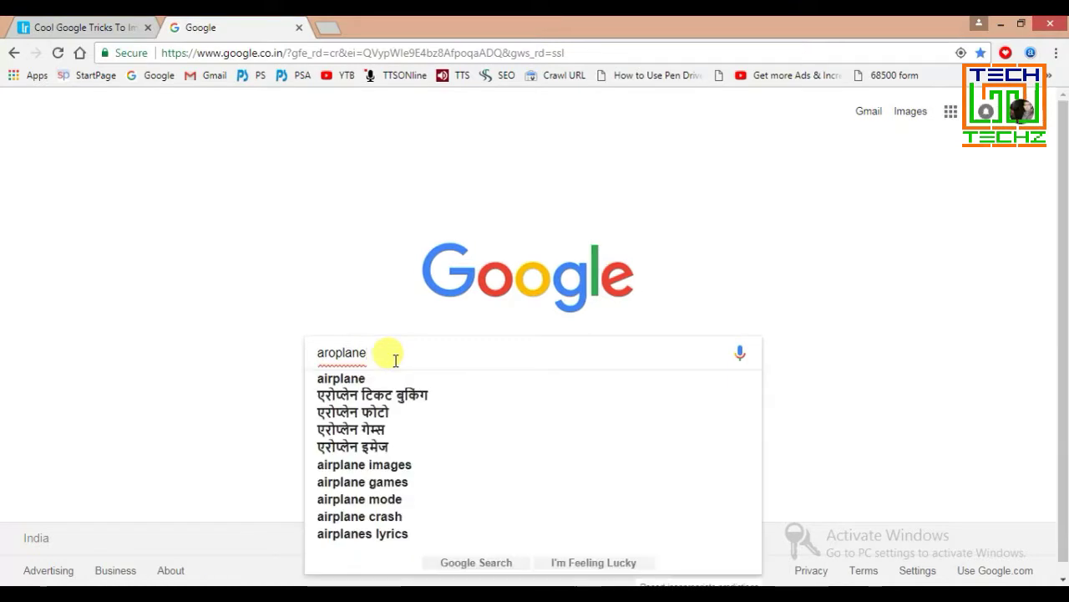
key(BackSpace)
key(BackSpace)
key(BackSpace)
key(BackSpace)
key(BackSpace)
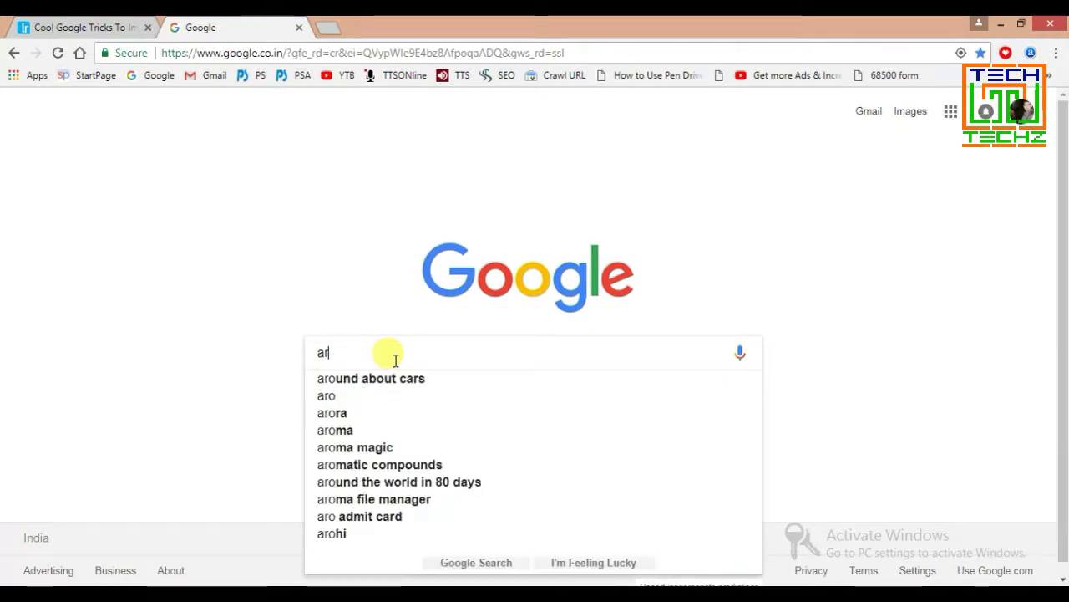
key(BackSpace)
key(BackSpace)
text(airplane)
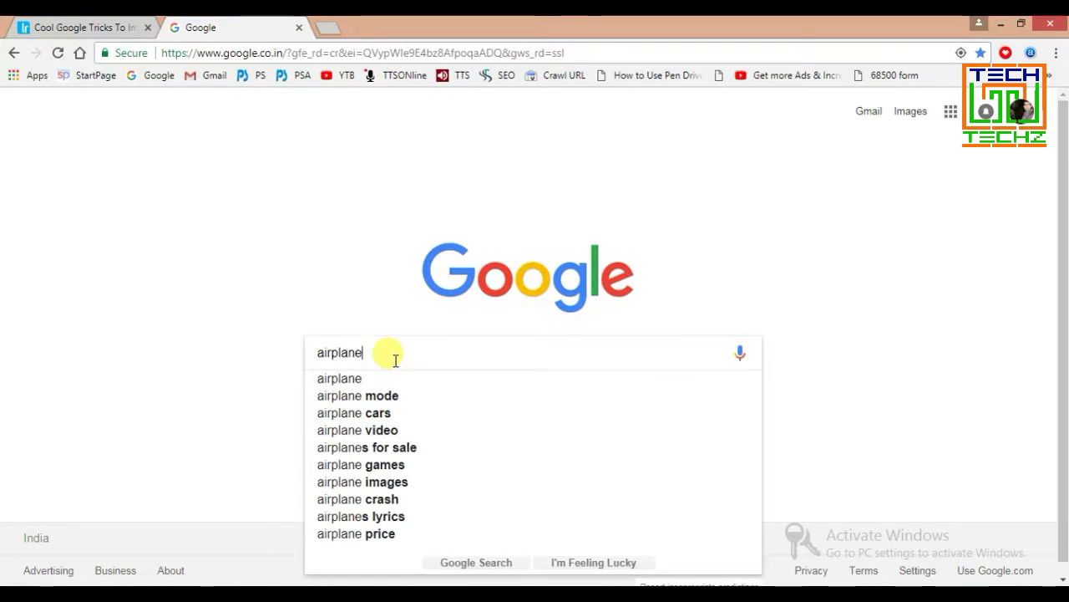
key(Return)
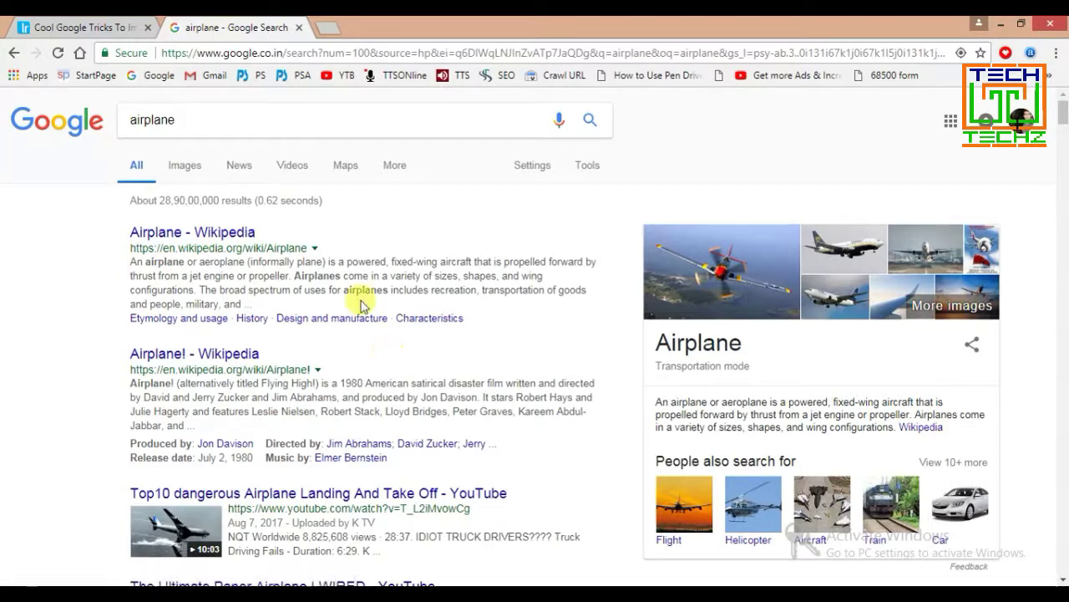
Switch the airplane results to Images and browse the thumbnail grid.
click(190, 171)
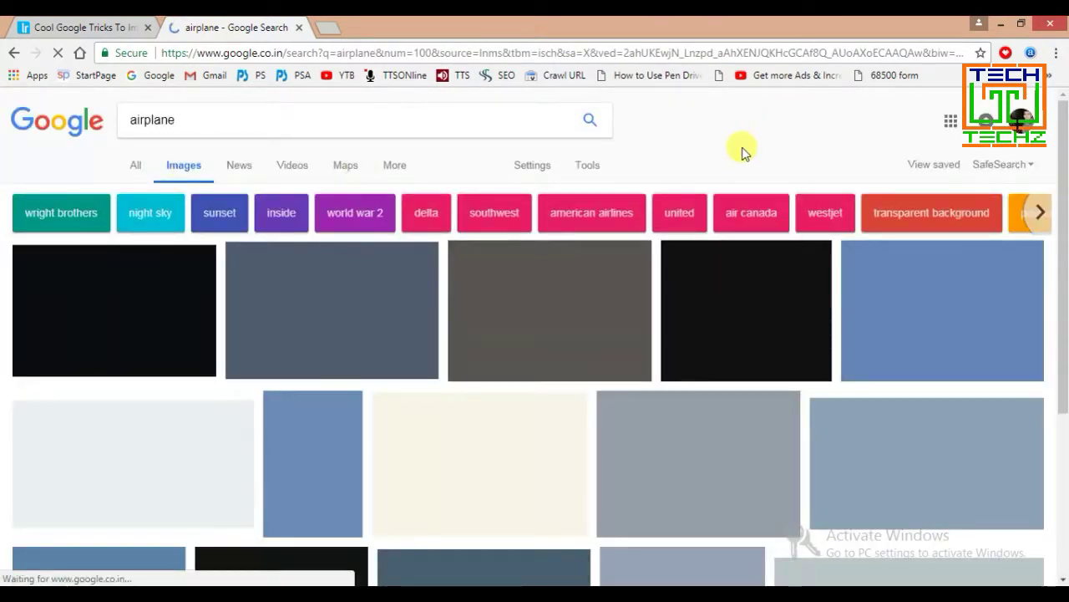
scroll(616, 407, down, 1)
scroll(615, 406, down, 4)
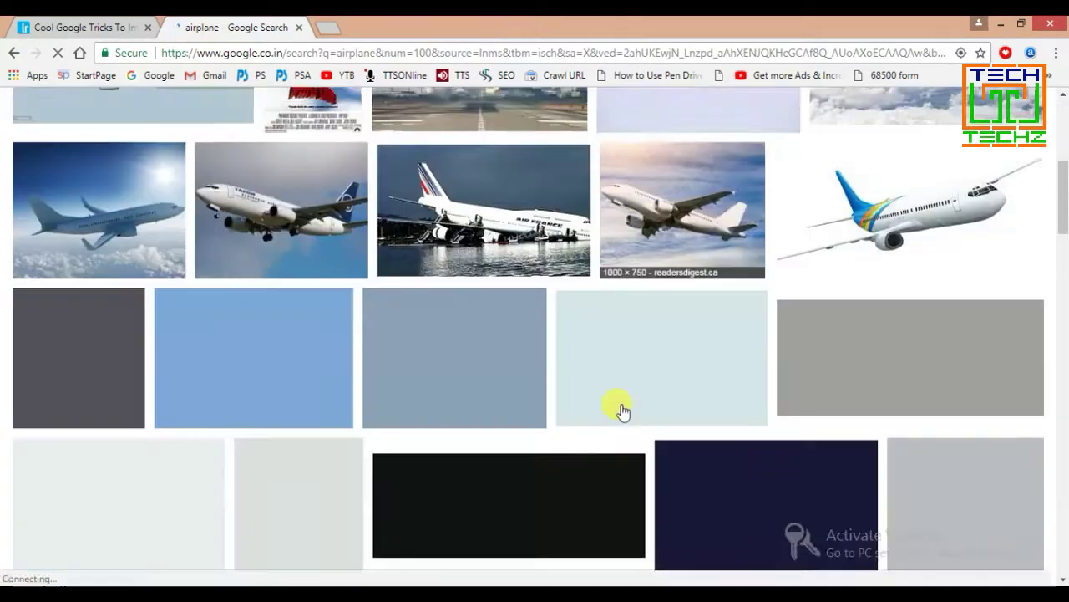
scroll(619, 409, down, 3)
scroll(616, 404, up, 4)
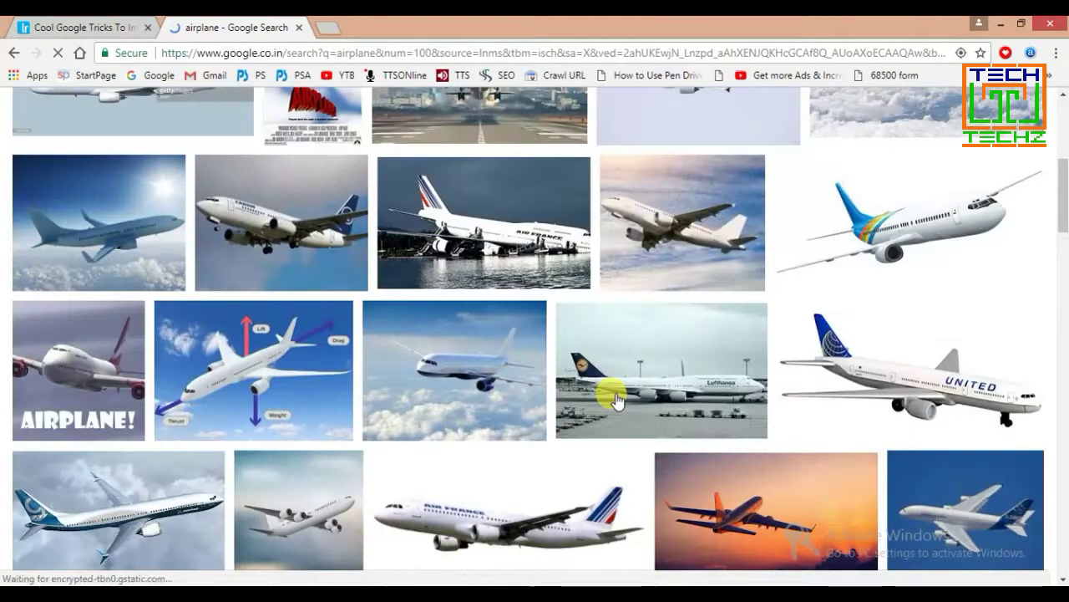
scroll(616, 401, up, 5)
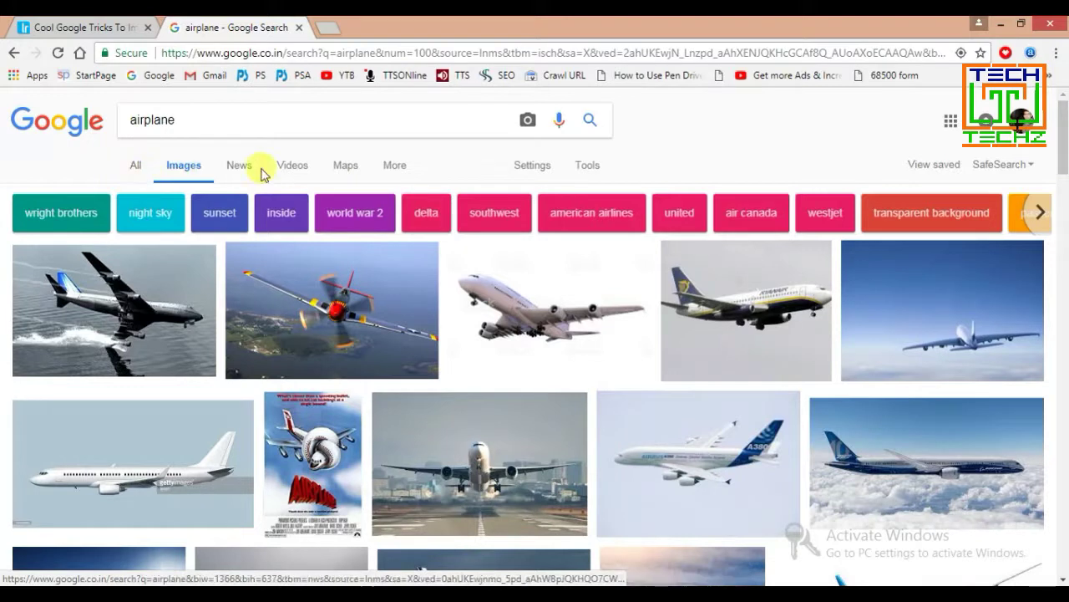
Under Tools, set the Size filter to Larger than 800×600.
click(592, 168)
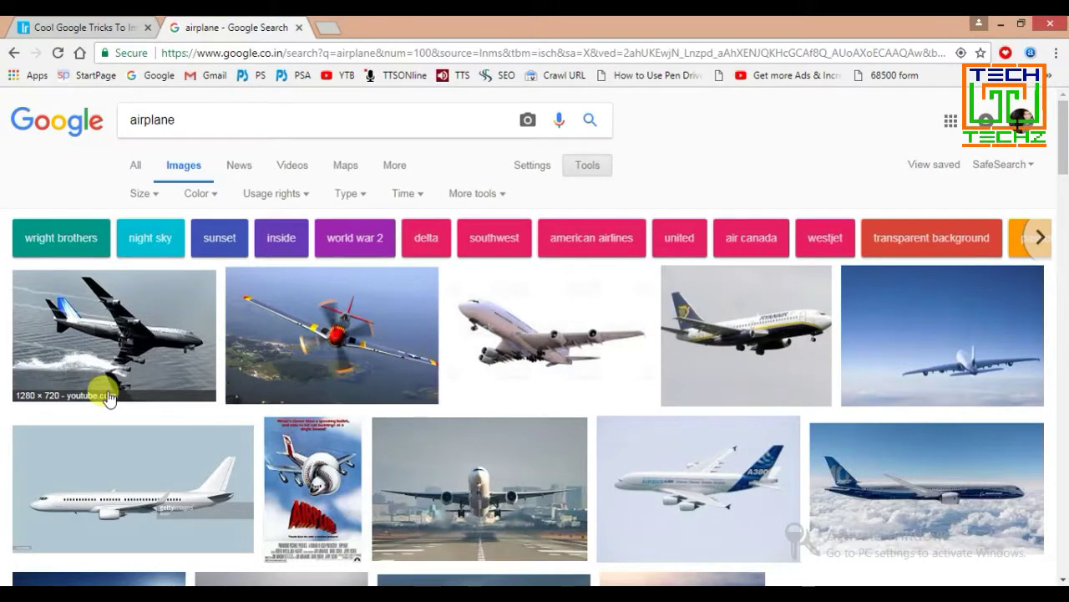
scroll(251, 401, down, 3)
scroll(376, 289, up, 3)
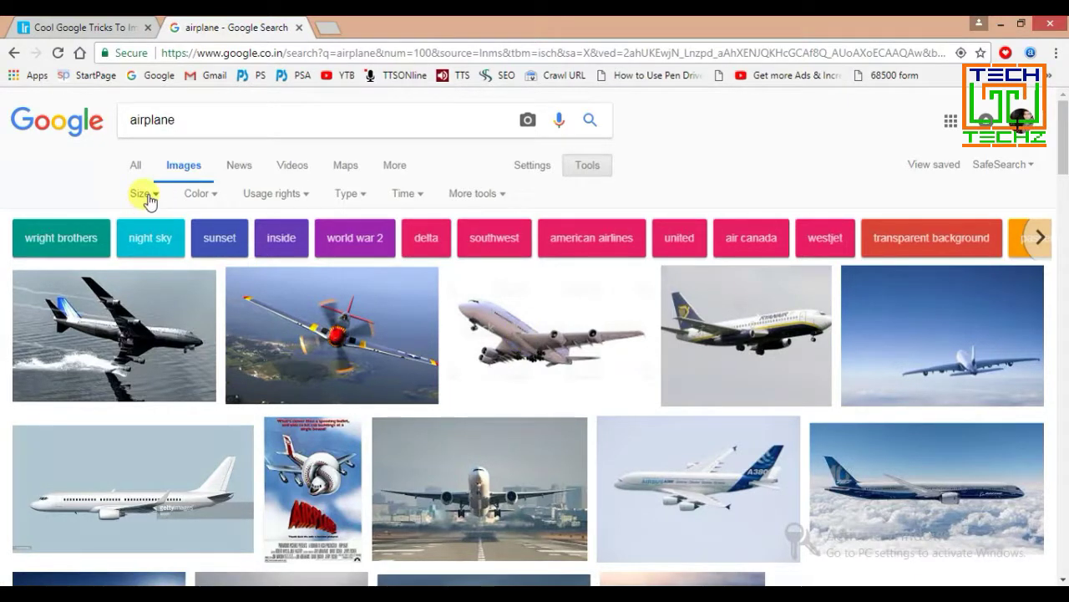
click(144, 194)
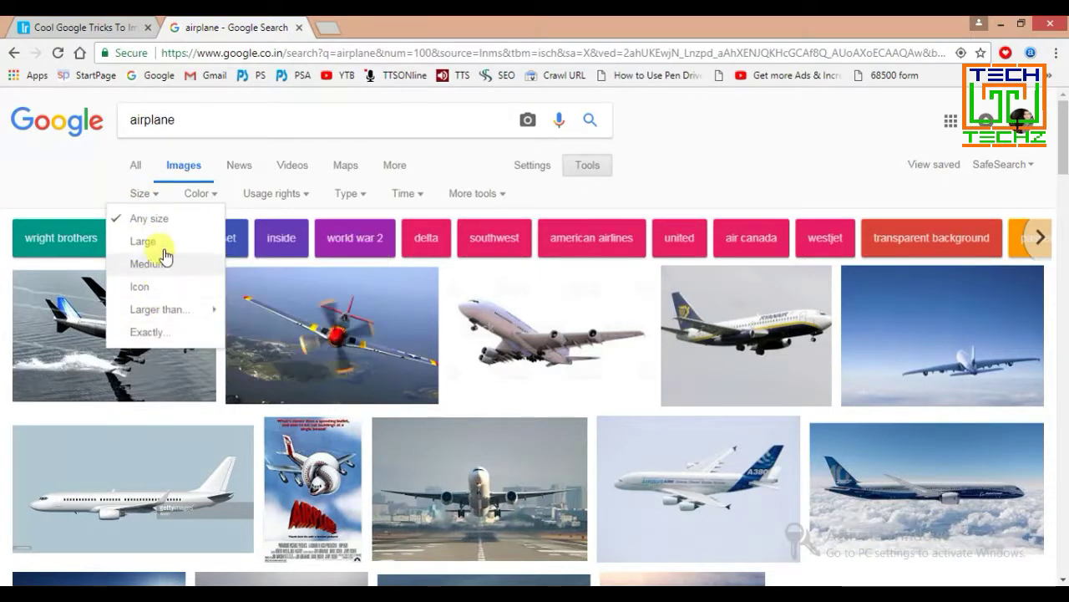
mouse_move(161, 309)
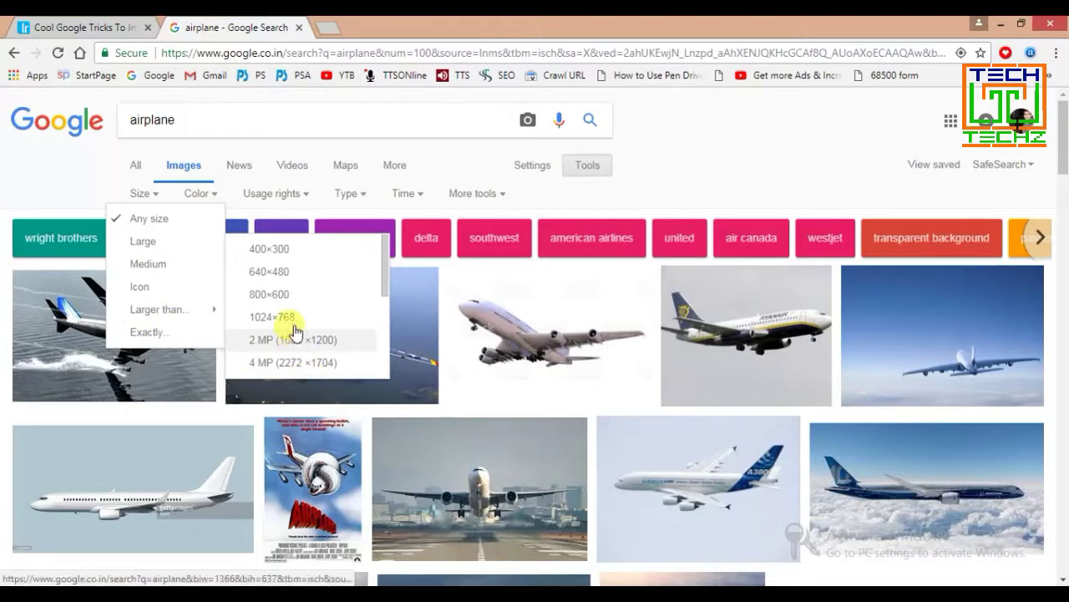
click(278, 302)
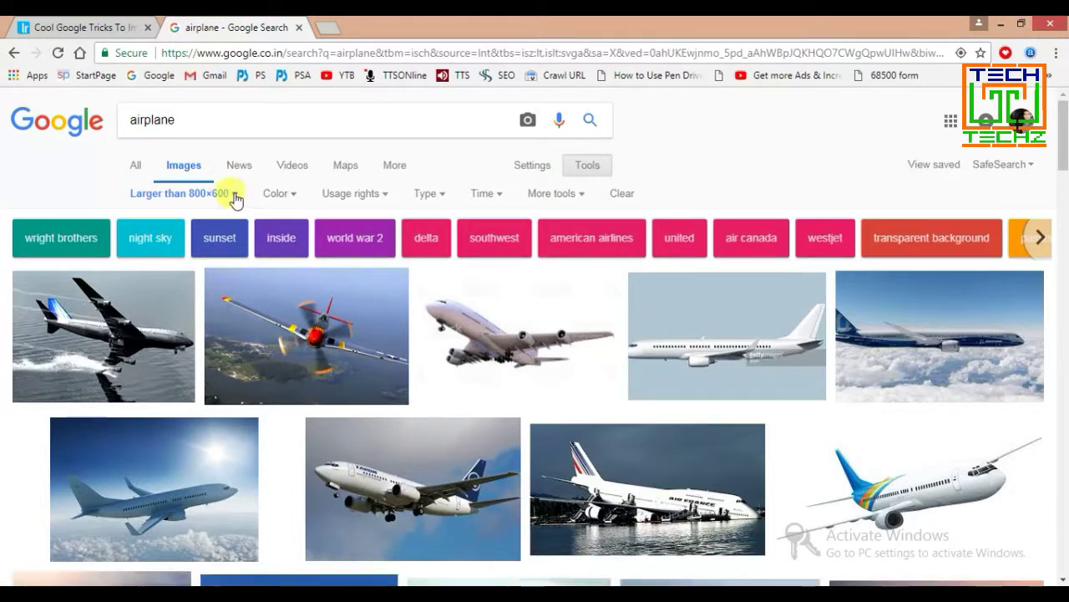
Apply a red colour filter to the airplane images and look over the results.
click(280, 193)
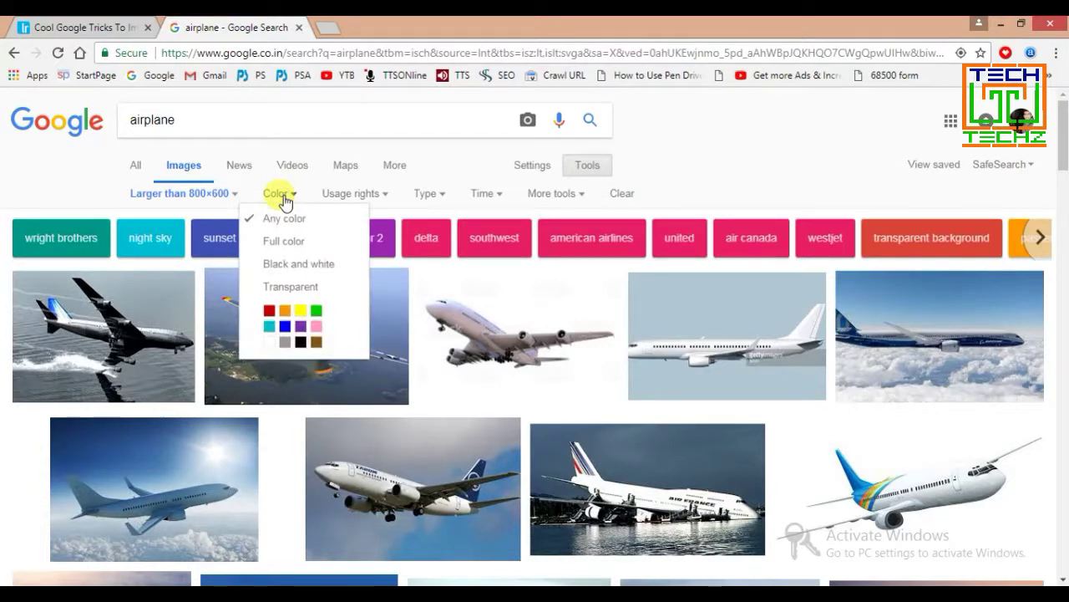
click(269, 313)
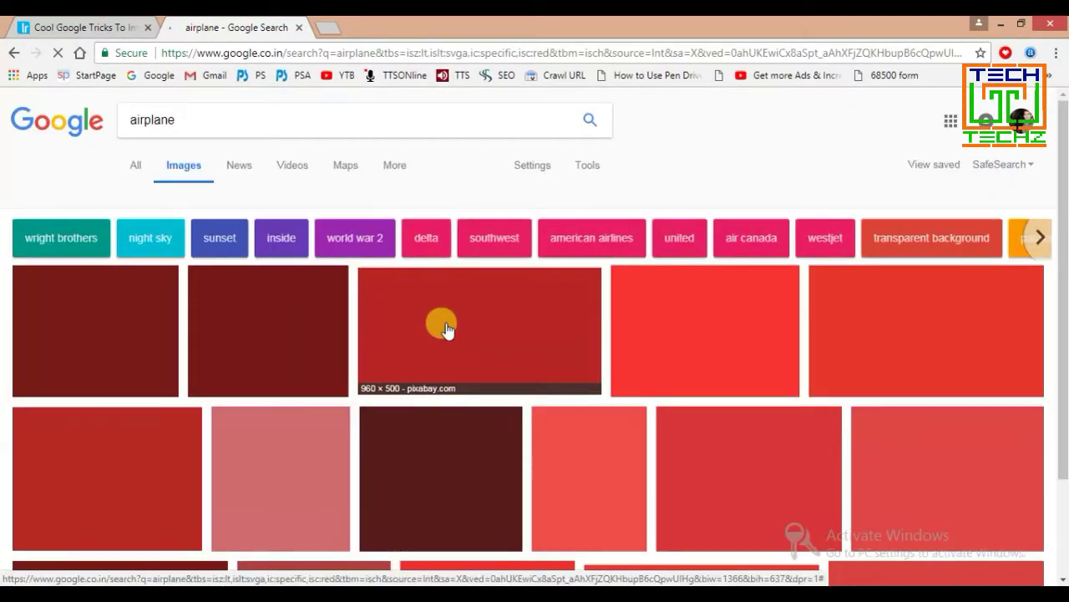
scroll(728, 398, down, 5)
scroll(733, 401, down, 2)
scroll(733, 401, down, 4)
scroll(735, 405, up, 7)
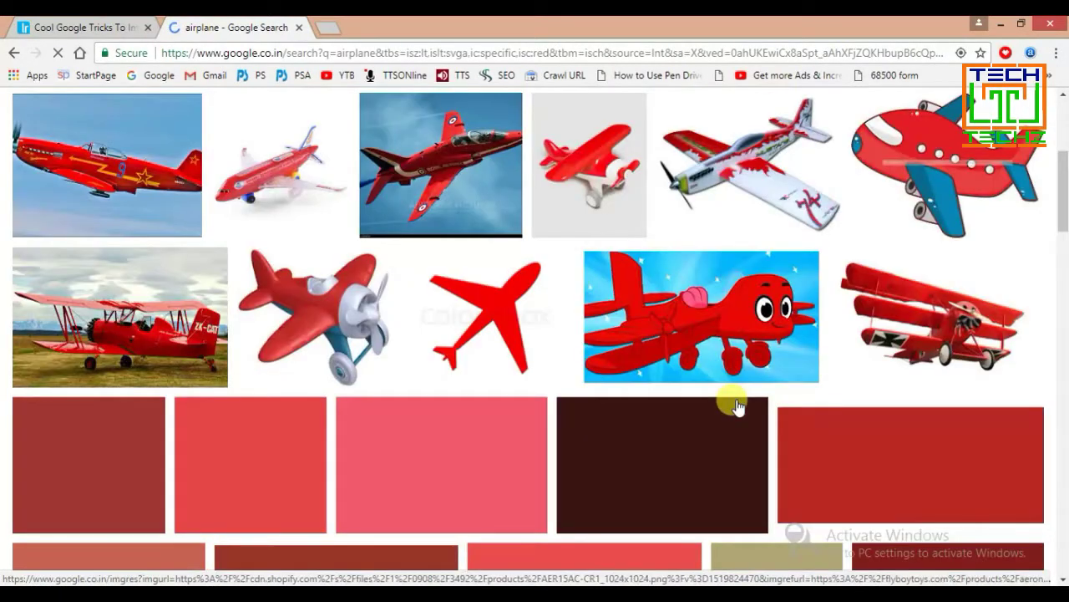
scroll(736, 405, up, 4)
Change the colour filter from red to green and review the green airplane images.
click(274, 193)
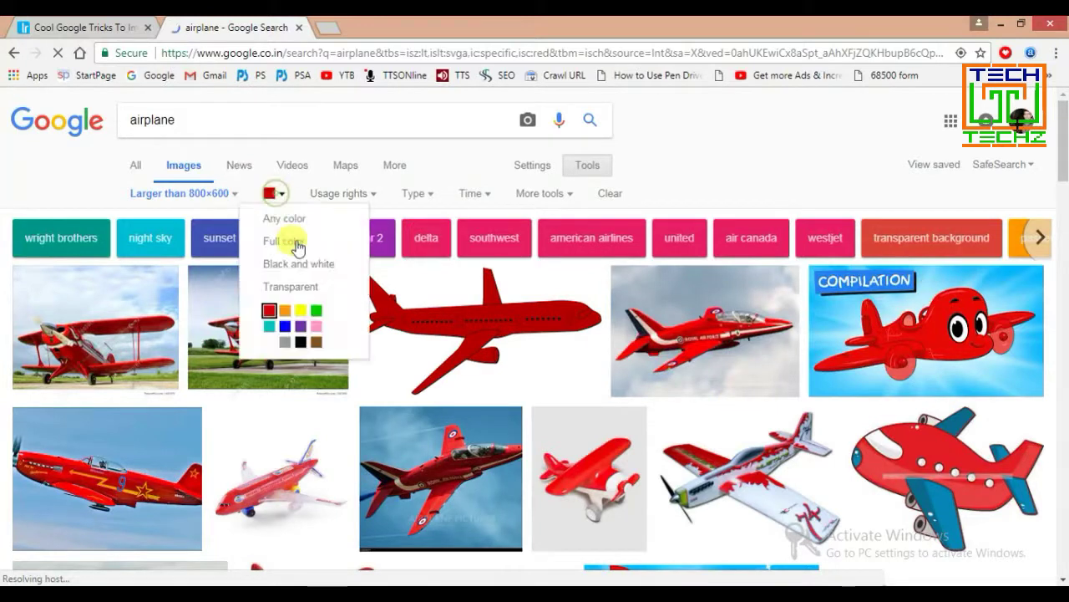
click(316, 313)
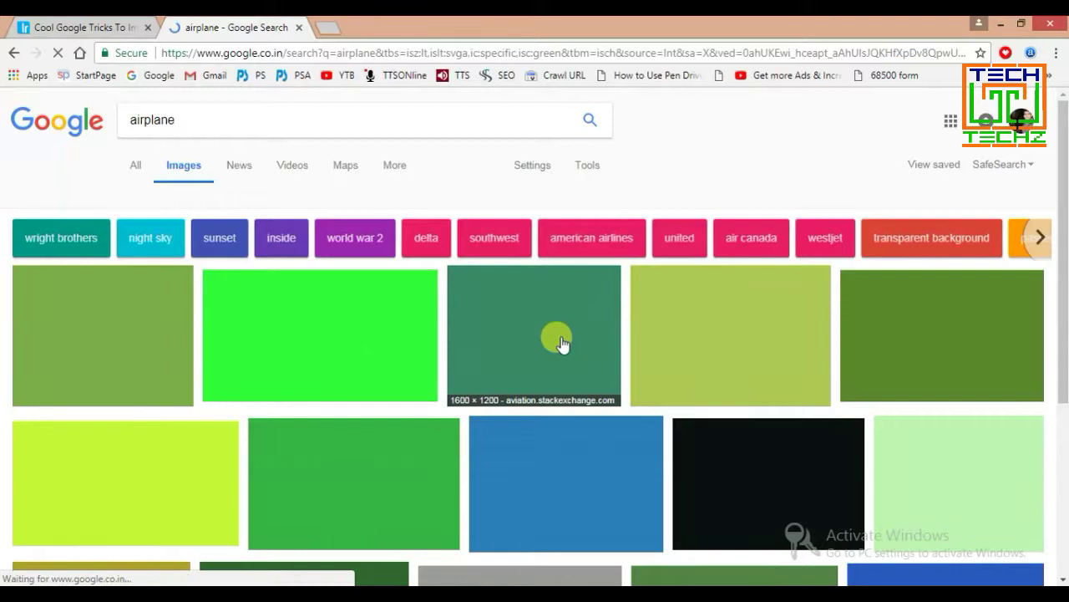
scroll(685, 385, down, 4)
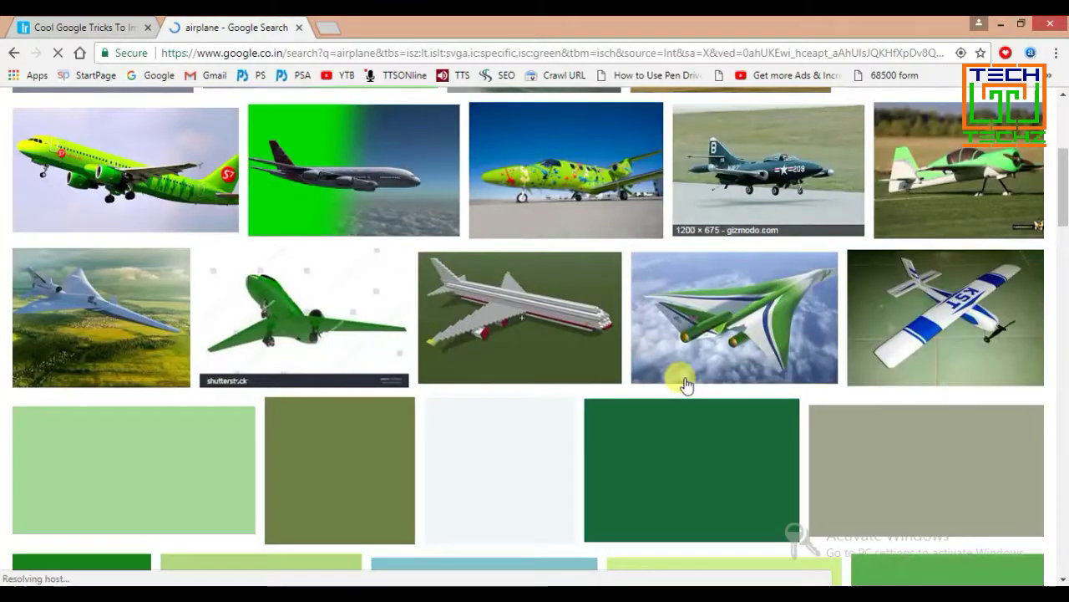
scroll(685, 384, up, 4)
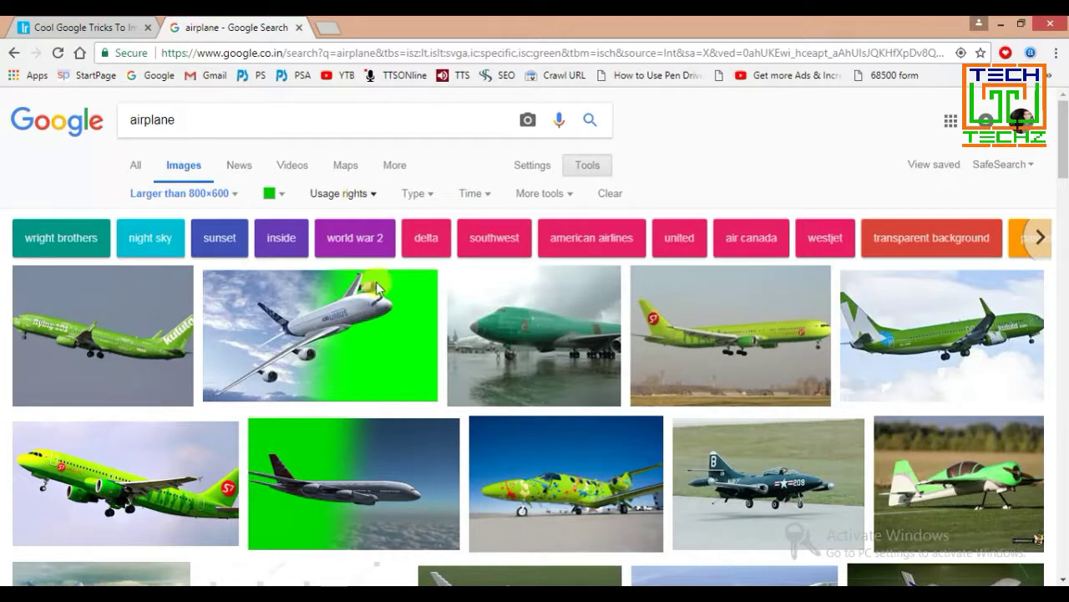
scroll(428, 371, down, 3)
scroll(484, 349, up, 3)
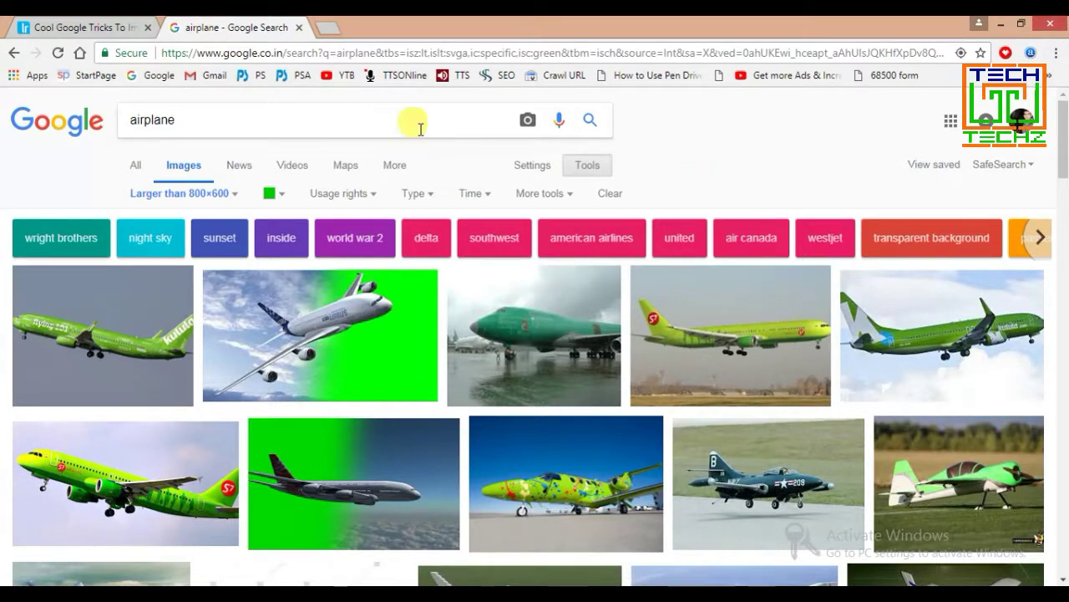
click(354, 196)
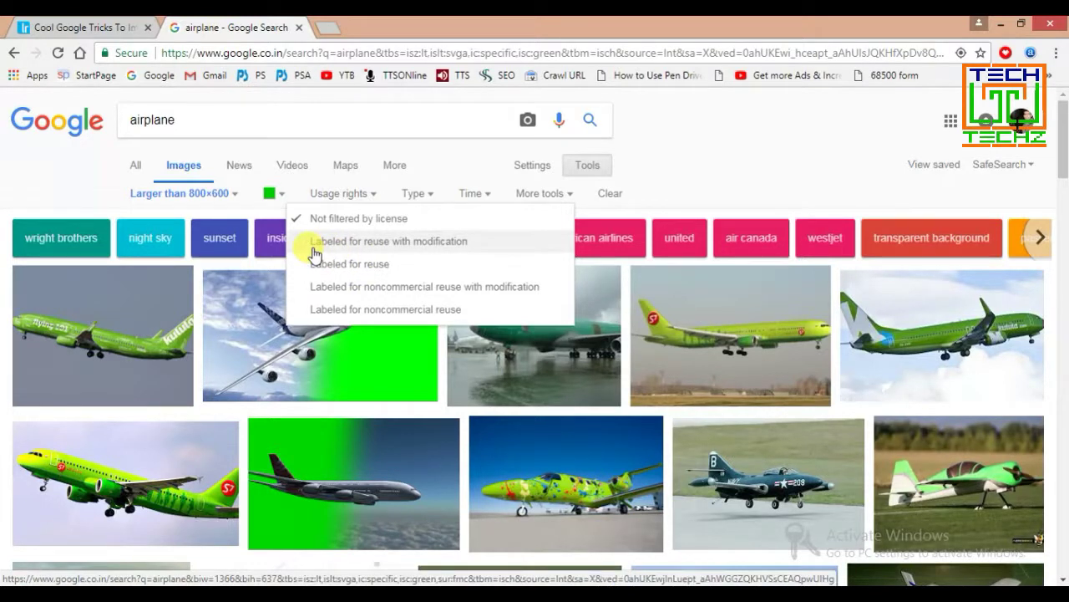
click(423, 249)
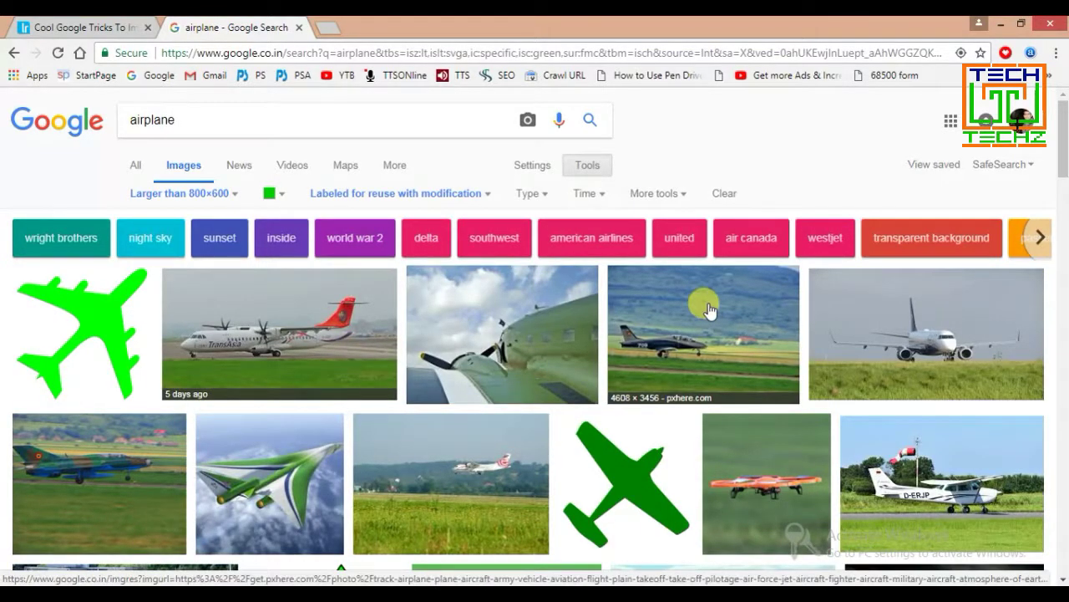
scroll(709, 311, down, 3)
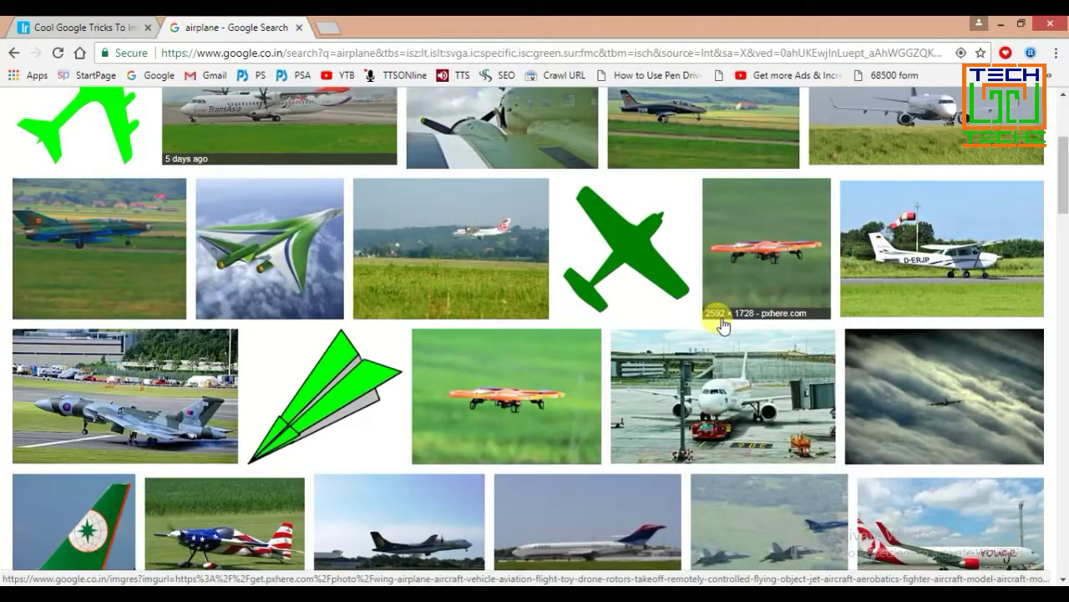
scroll(715, 321, down, 4)
scroll(727, 332, up, 5)
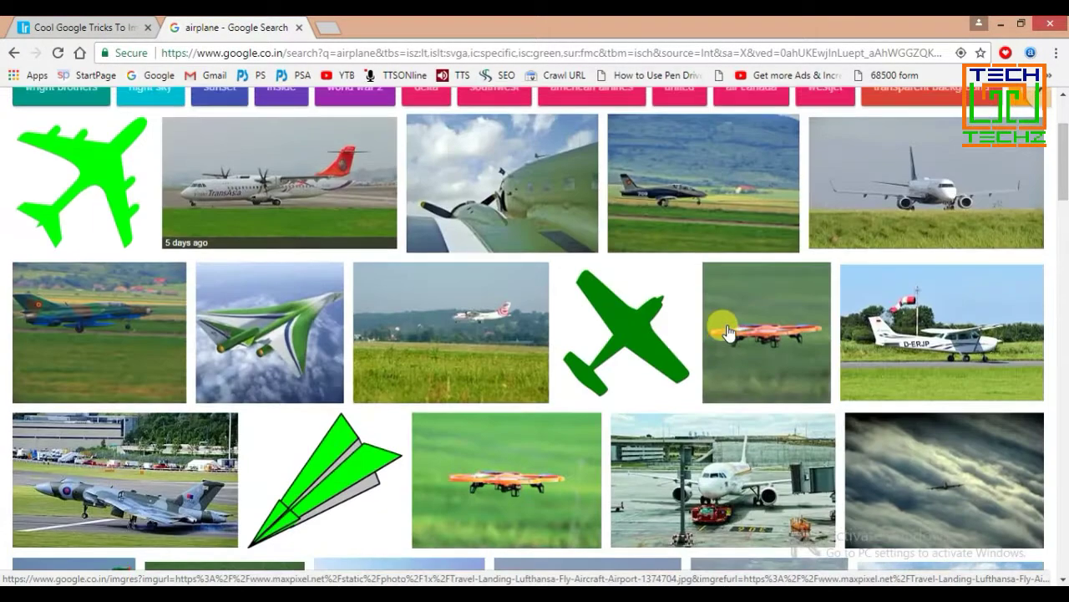
scroll(727, 331, up, 1)
scroll(727, 332, up, 1)
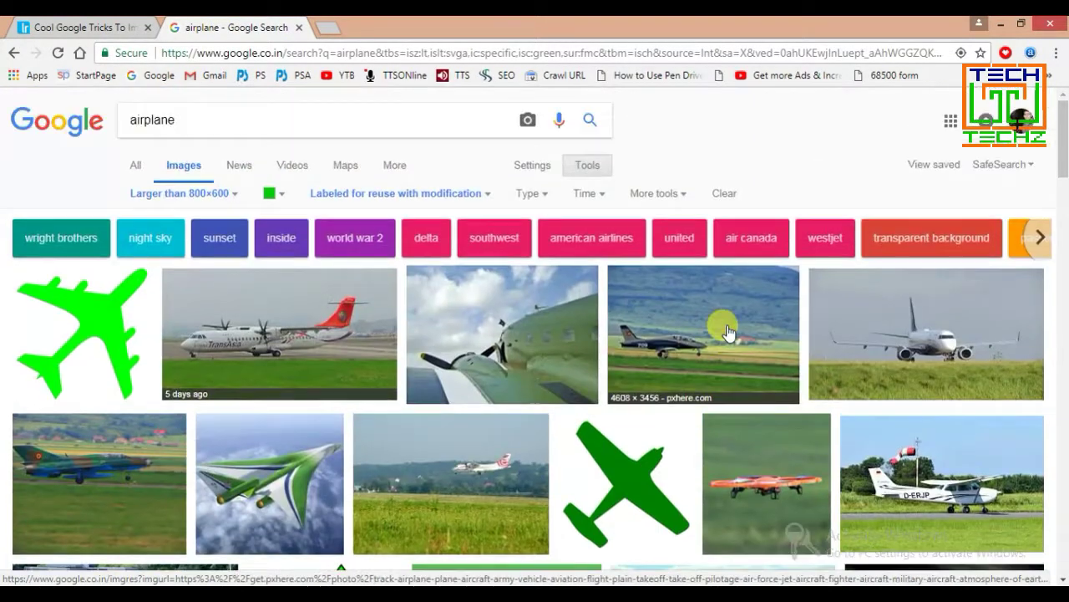
click(472, 194)
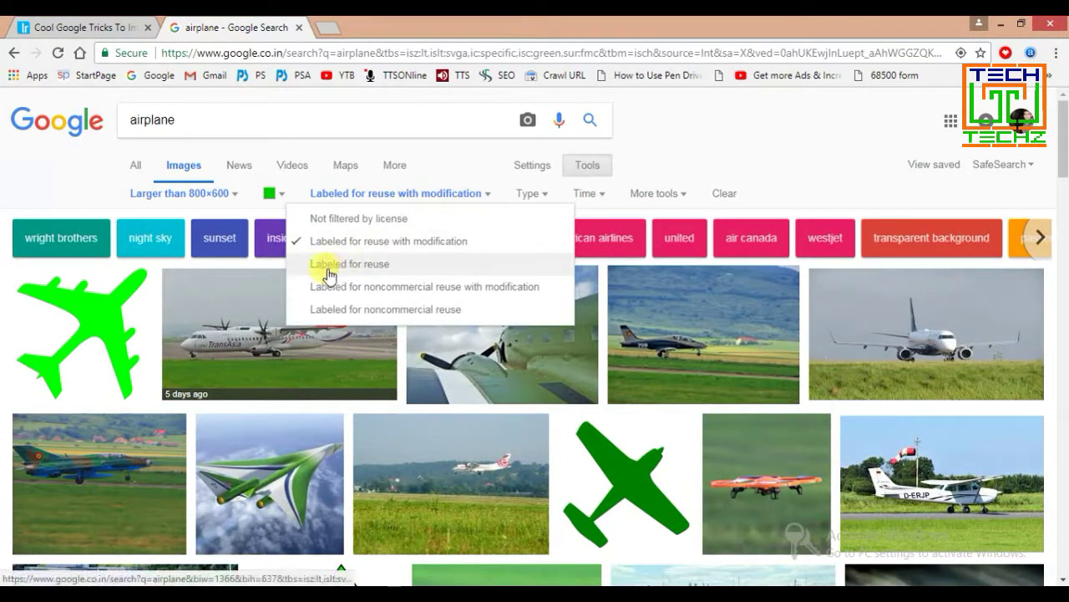
click(378, 274)
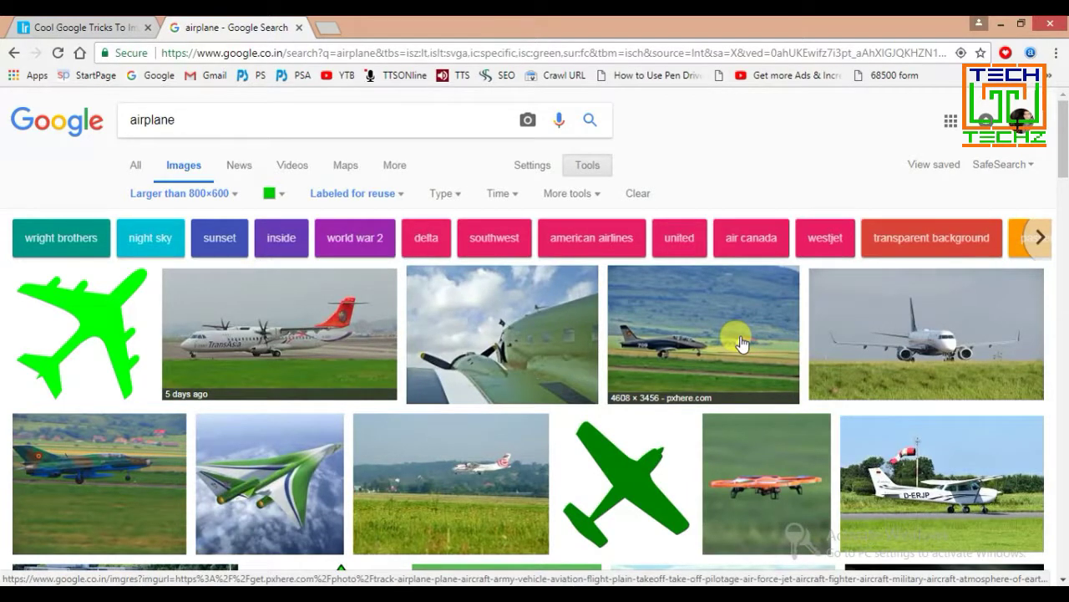
scroll(742, 343, down, 3)
scroll(742, 343, down, 1)
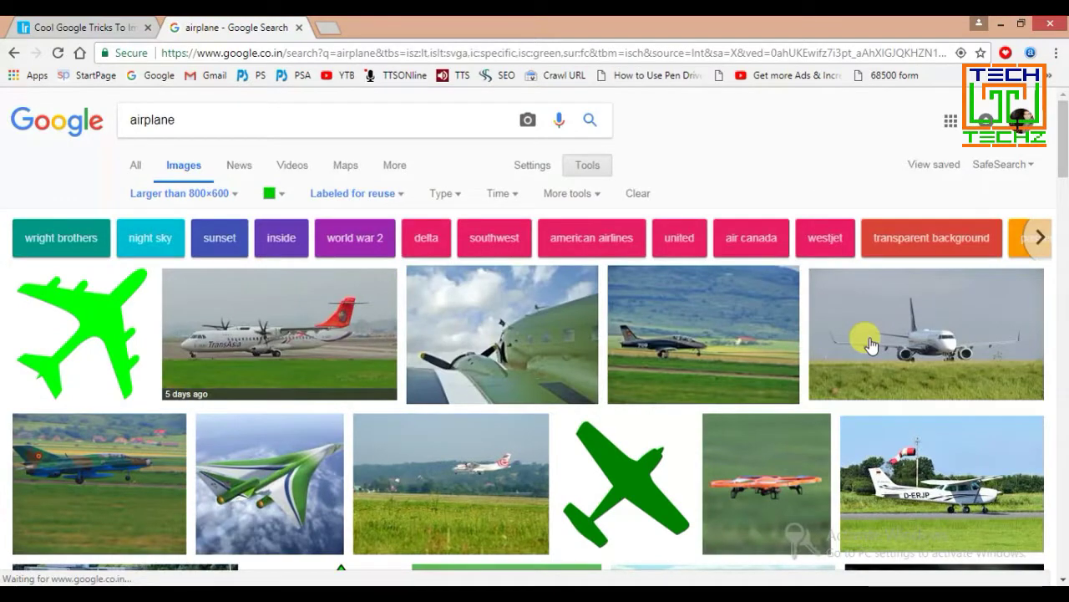
scroll(179, 423, down, 4)
scroll(188, 428, down, 1)
scroll(585, 370, down, 2)
scroll(580, 370, down, 2)
scroll(585, 376, down, 2)
scroll(588, 380, down, 1)
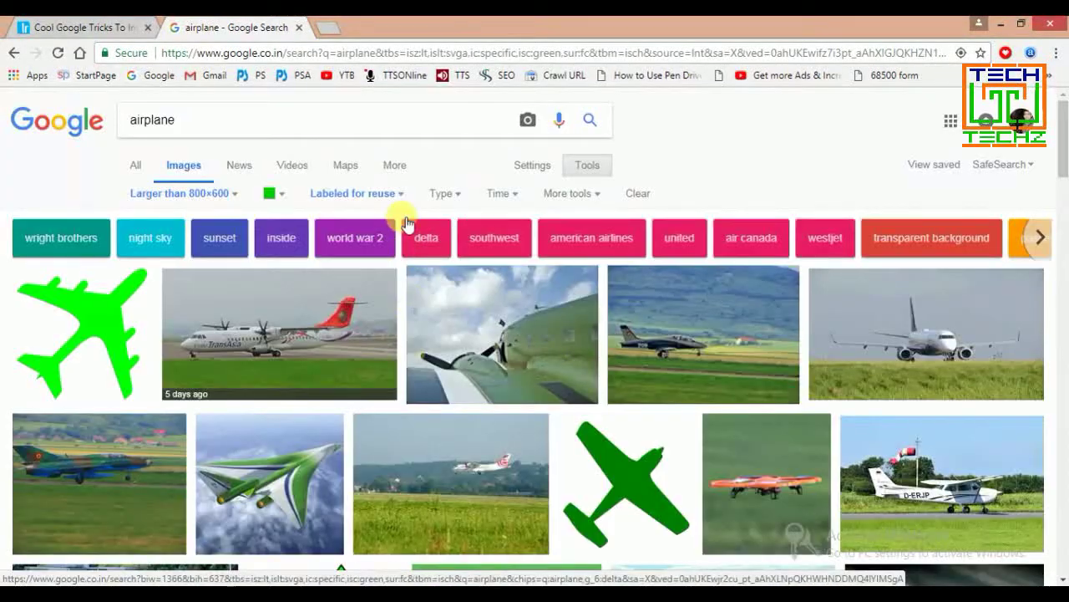
click(389, 195)
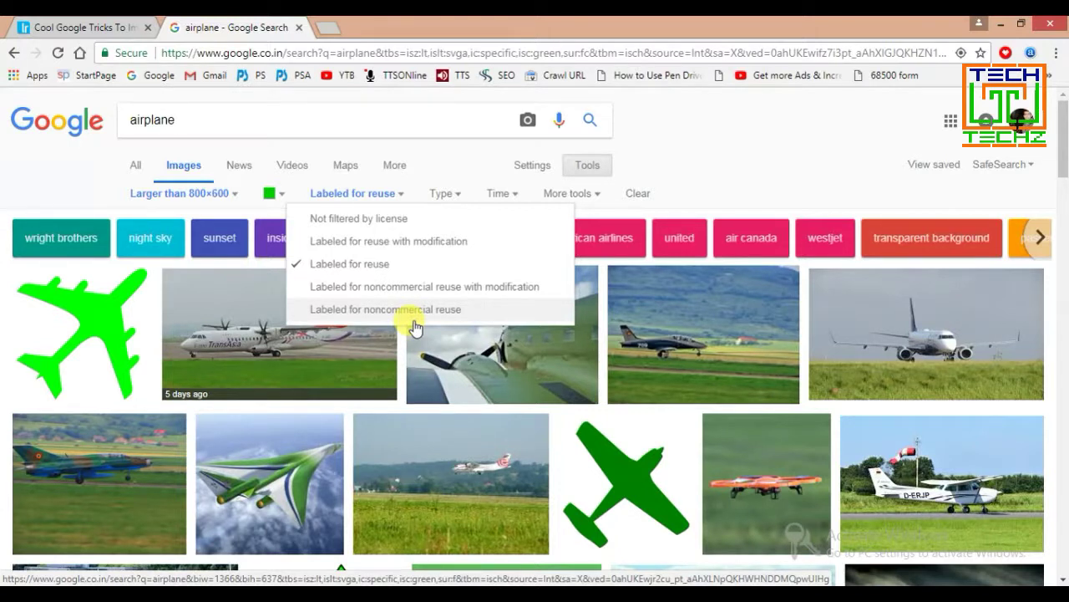
click(448, 198)
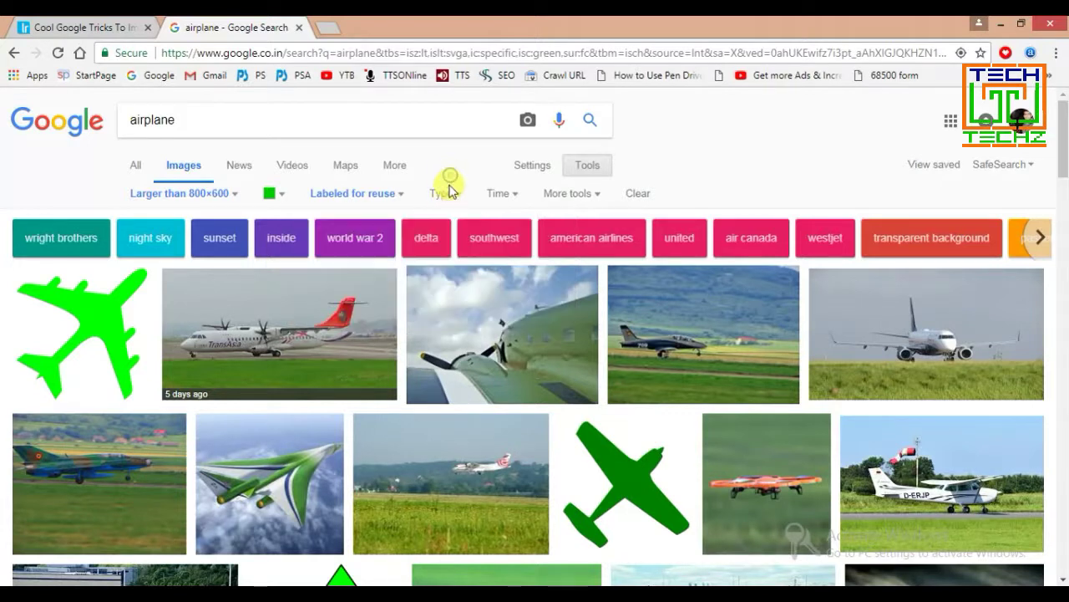
click(449, 199)
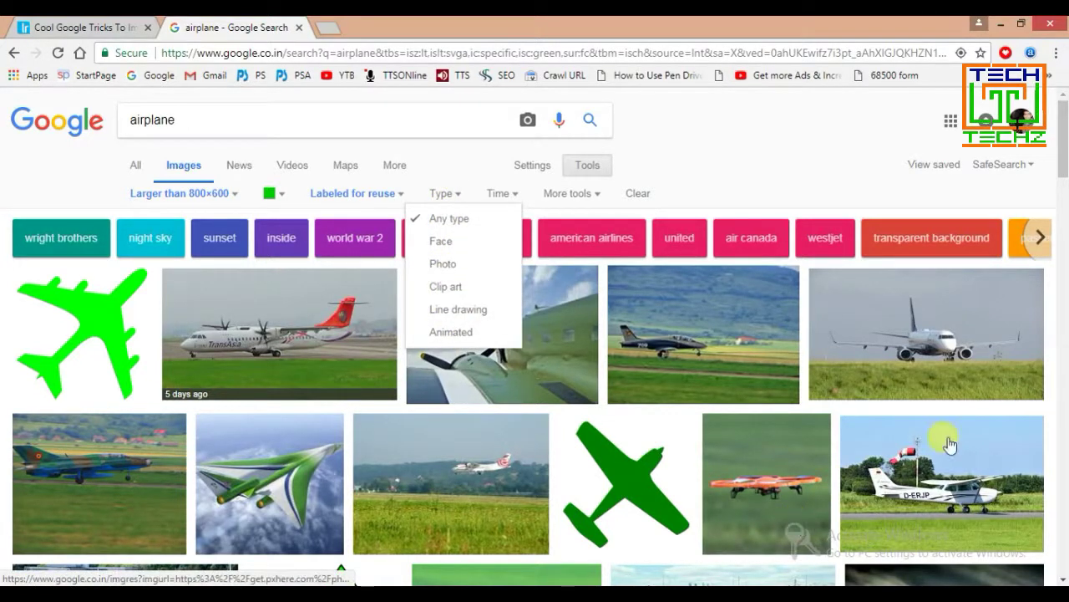
click(448, 288)
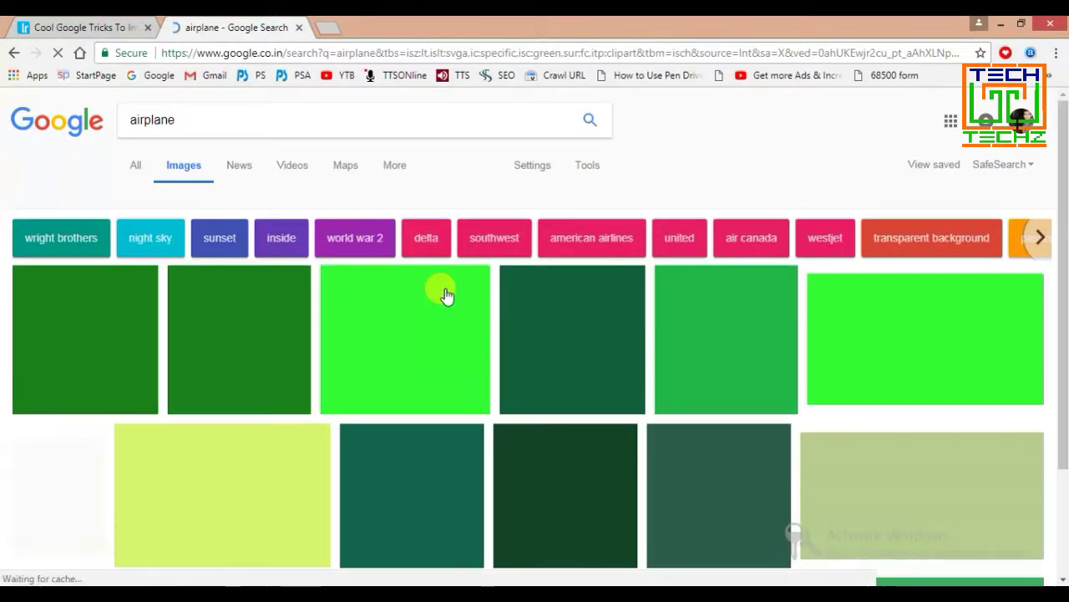
scroll(561, 427, down, 3)
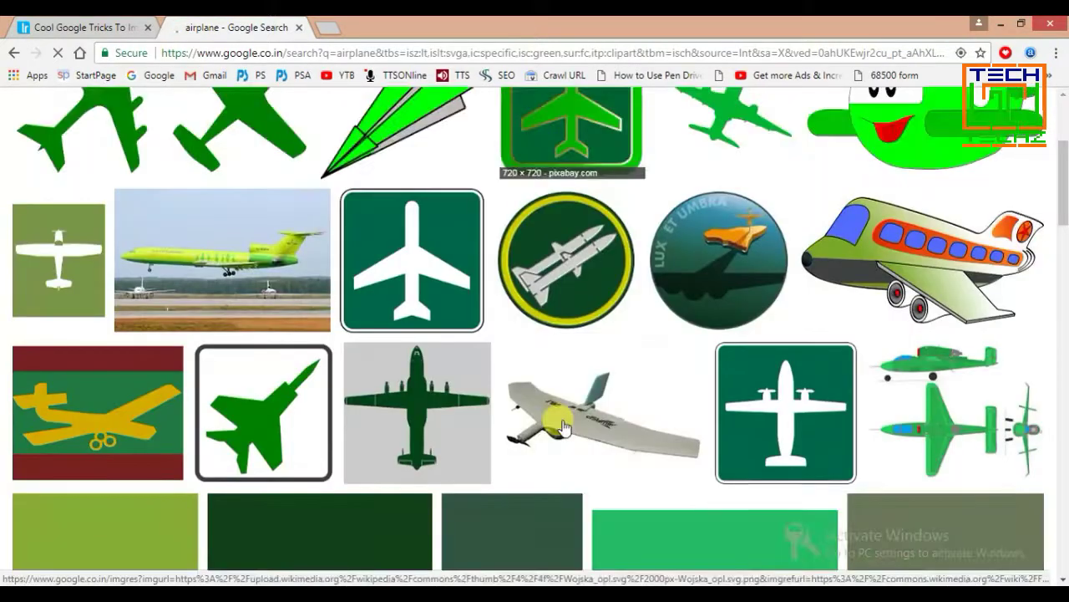
scroll(562, 427, down, 1)
scroll(556, 418, down, 3)
scroll(568, 410, up, 5)
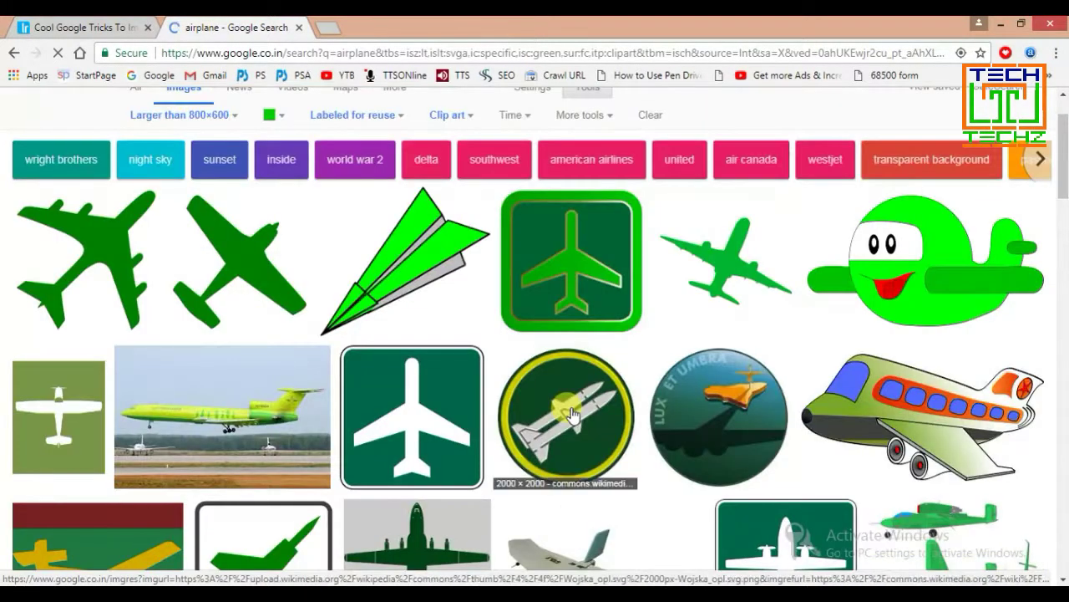
scroll(572, 415, down, 2)
scroll(501, 411, down, 1)
scroll(434, 407, down, 3)
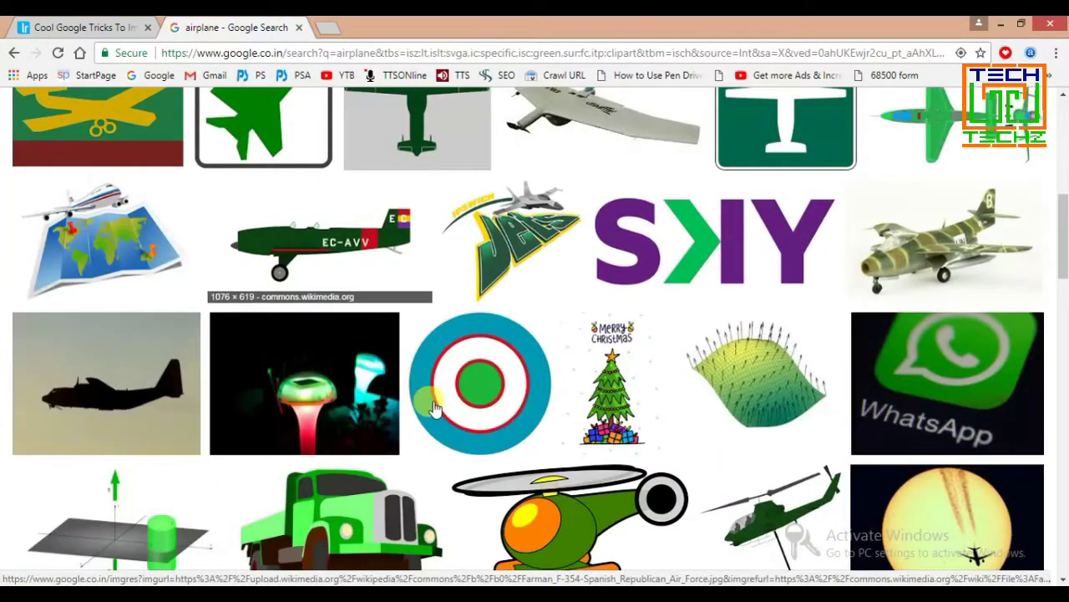
scroll(443, 397, down, 3)
scroll(464, 418, up, 5)
scroll(501, 335, up, 5)
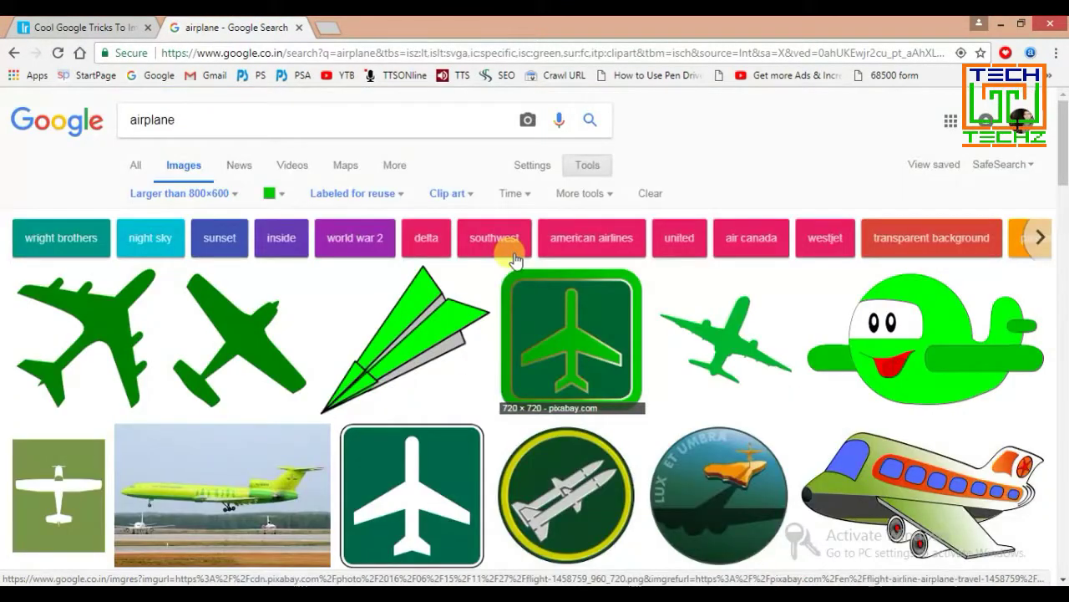
click(448, 193)
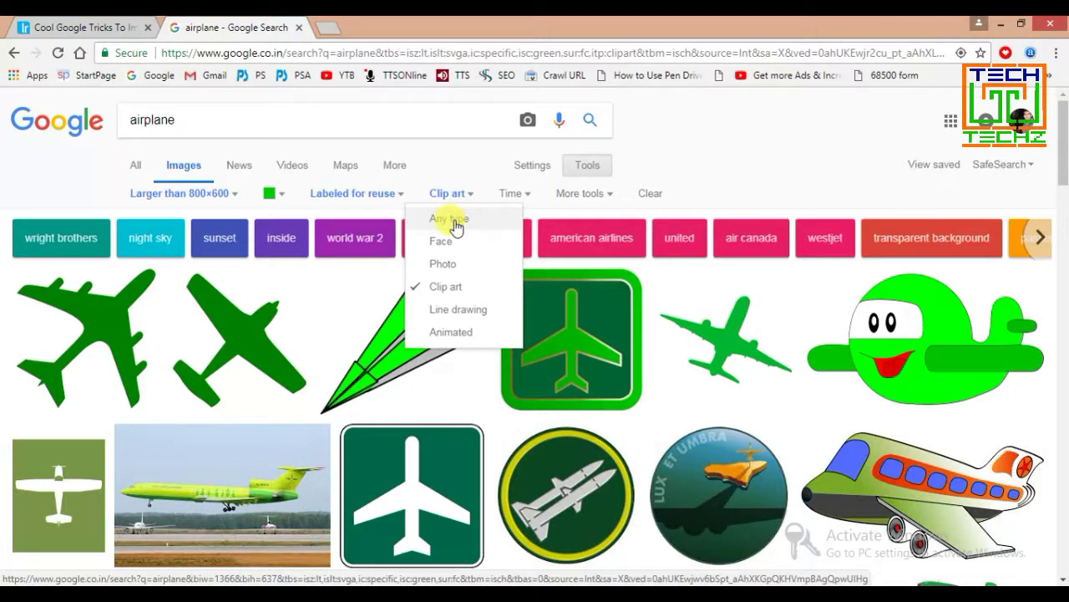
click(477, 220)
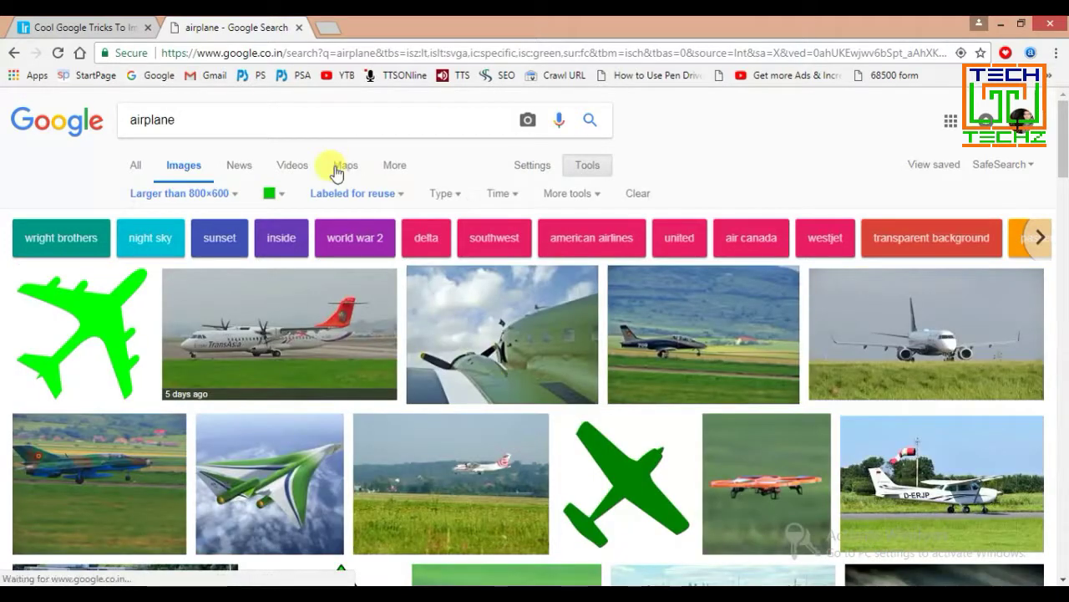
Try the Icon size filter, then reset the size filter to Any size.
click(443, 194)
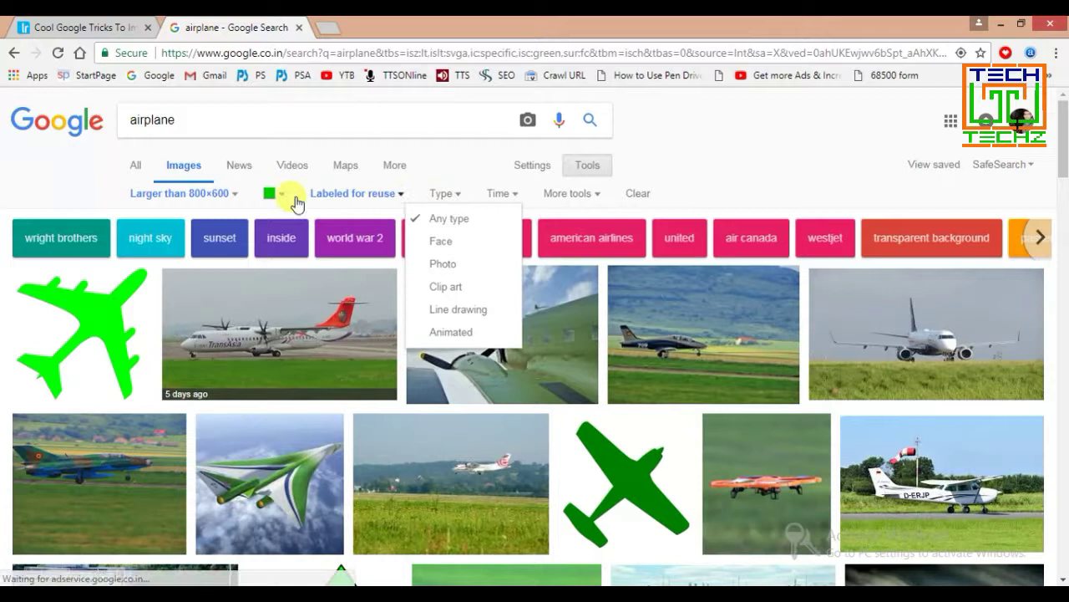
click(224, 196)
click(138, 288)
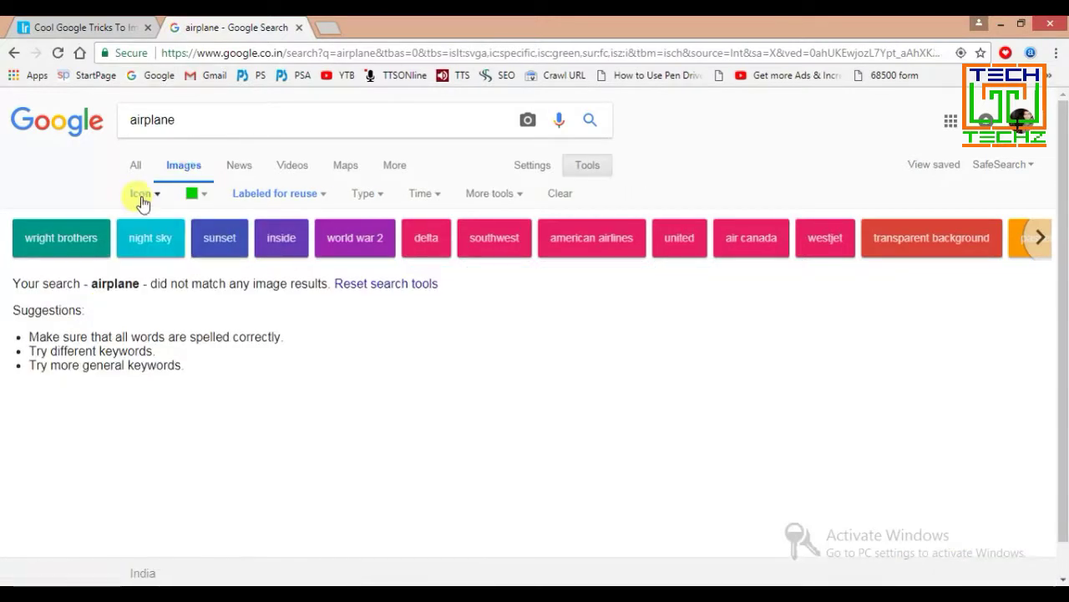
click(140, 194)
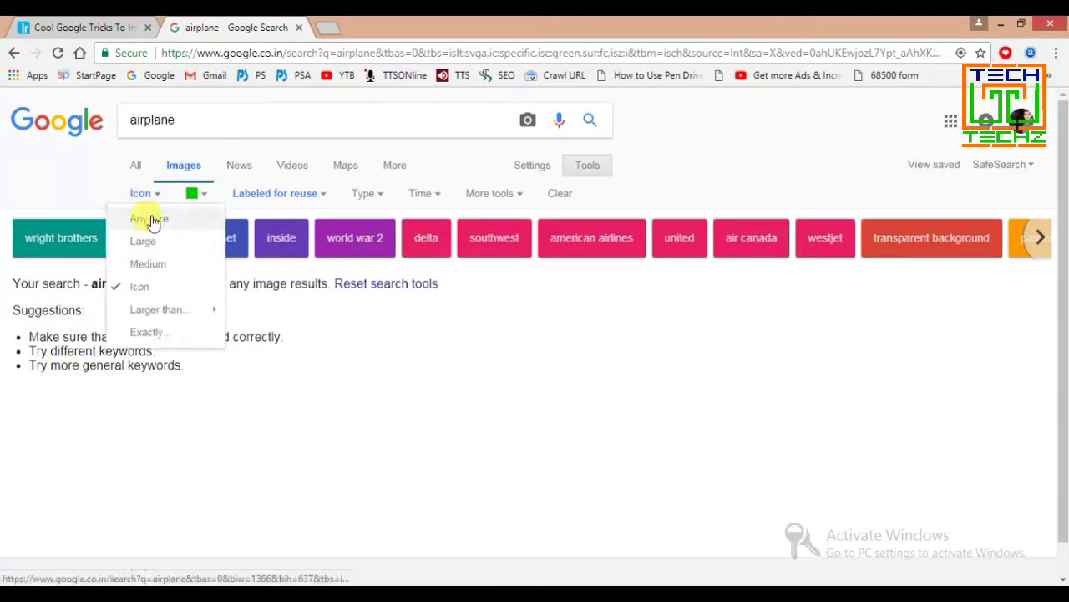
click(151, 219)
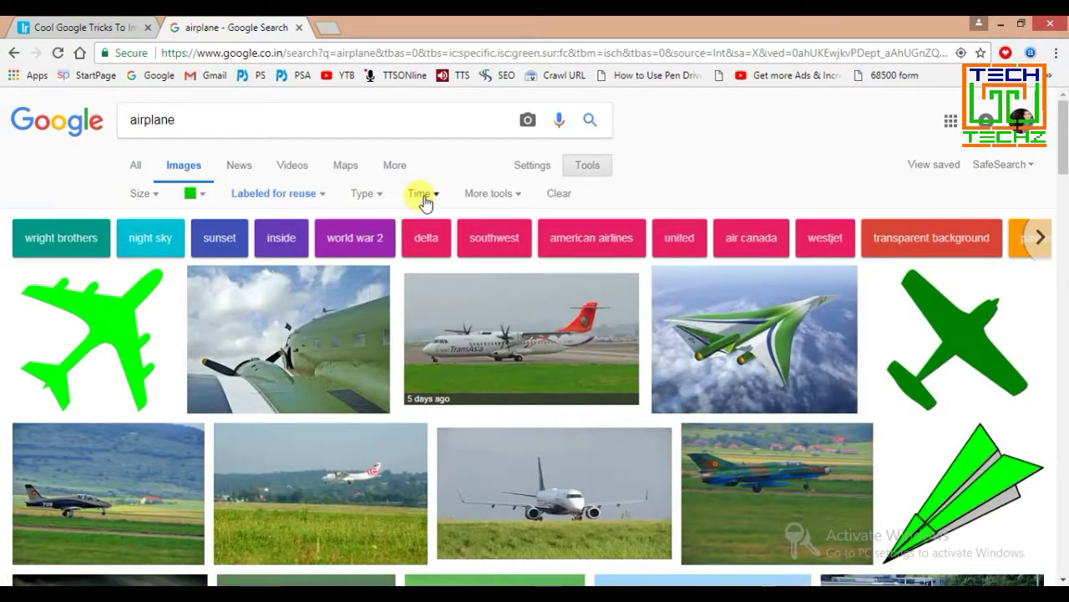
Set the Time filter to Past week and scroll through the resulting images.
click(422, 197)
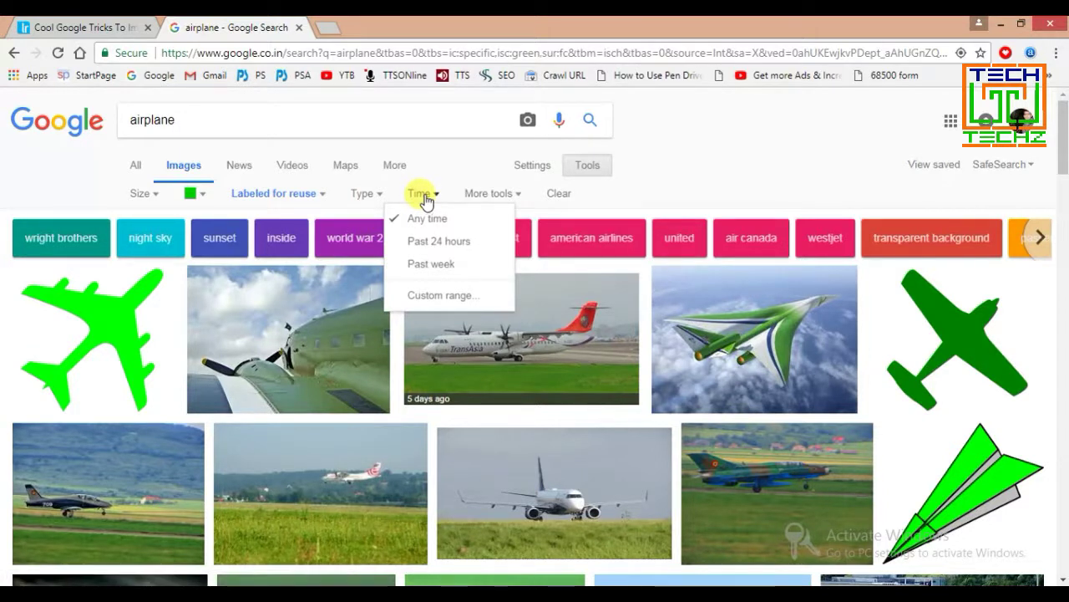
click(449, 270)
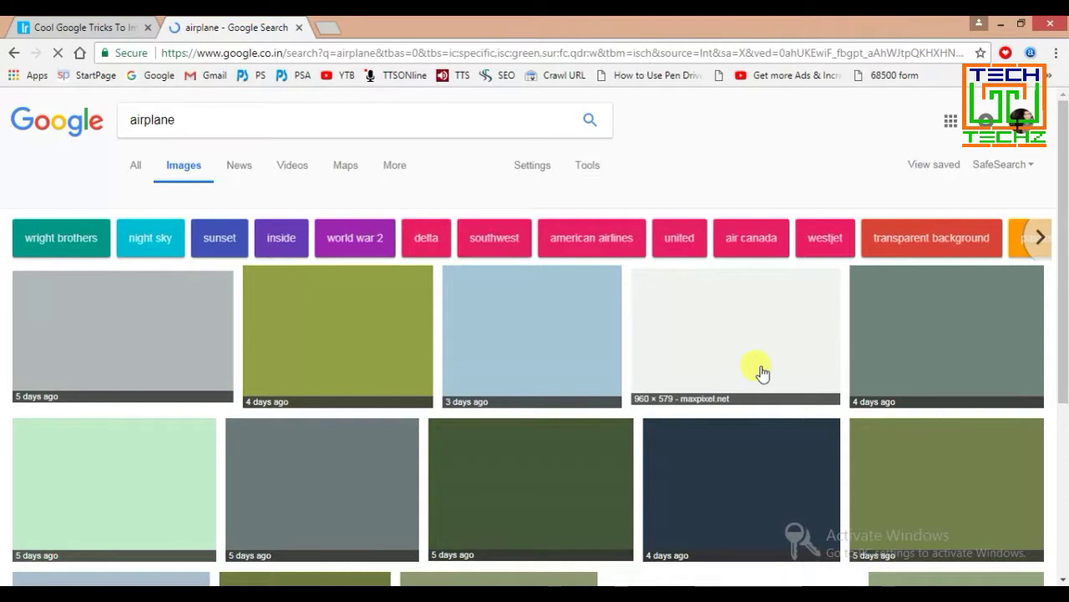
scroll(759, 371, down, 6)
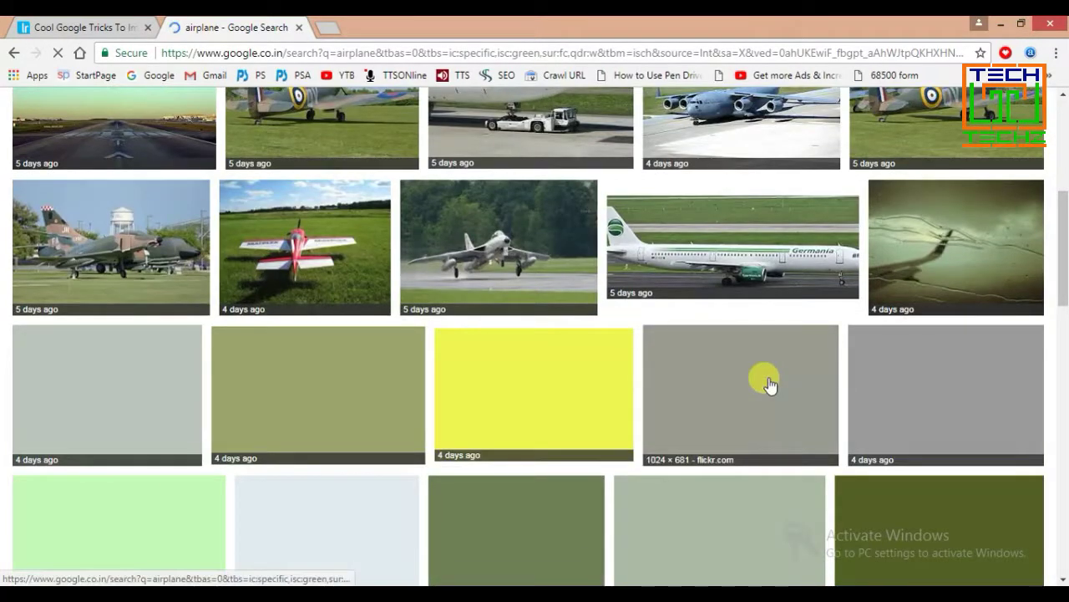
scroll(769, 383, up, 2)
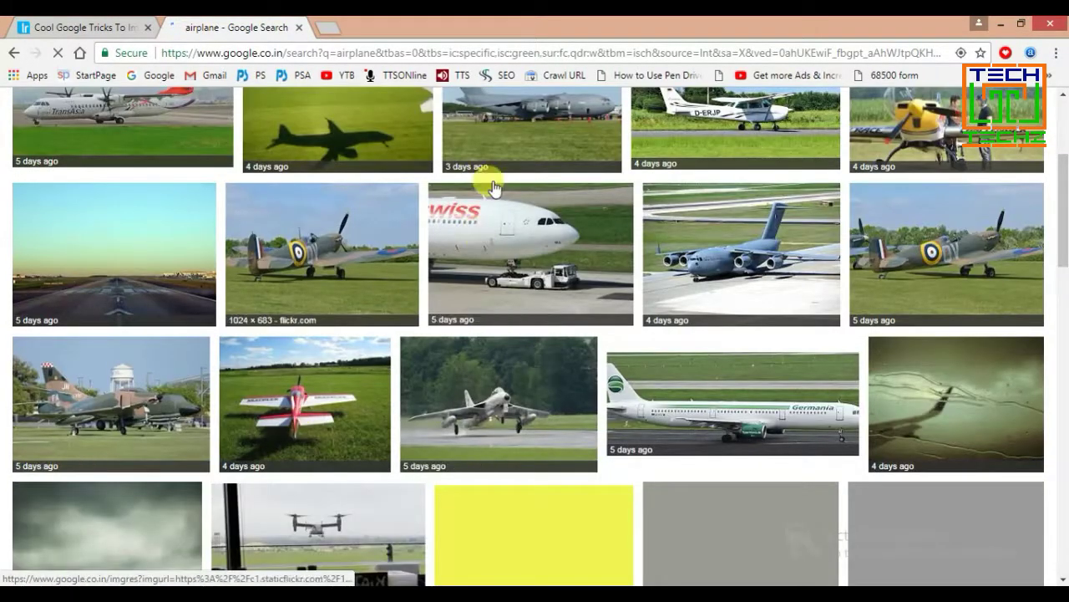
scroll(960, 336, down, 2)
mouse_move(956, 403)
scroll(961, 337, down, 4)
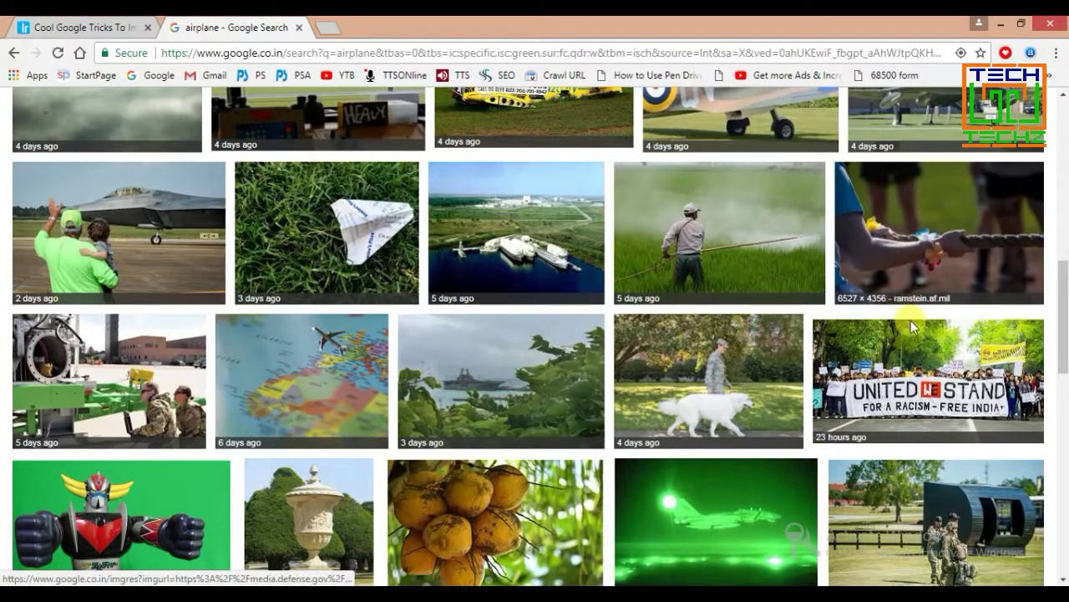
scroll(887, 391, down, 3)
scroll(888, 391, down, 1)
scroll(506, 334, up, 3)
scroll(535, 267, up, 5)
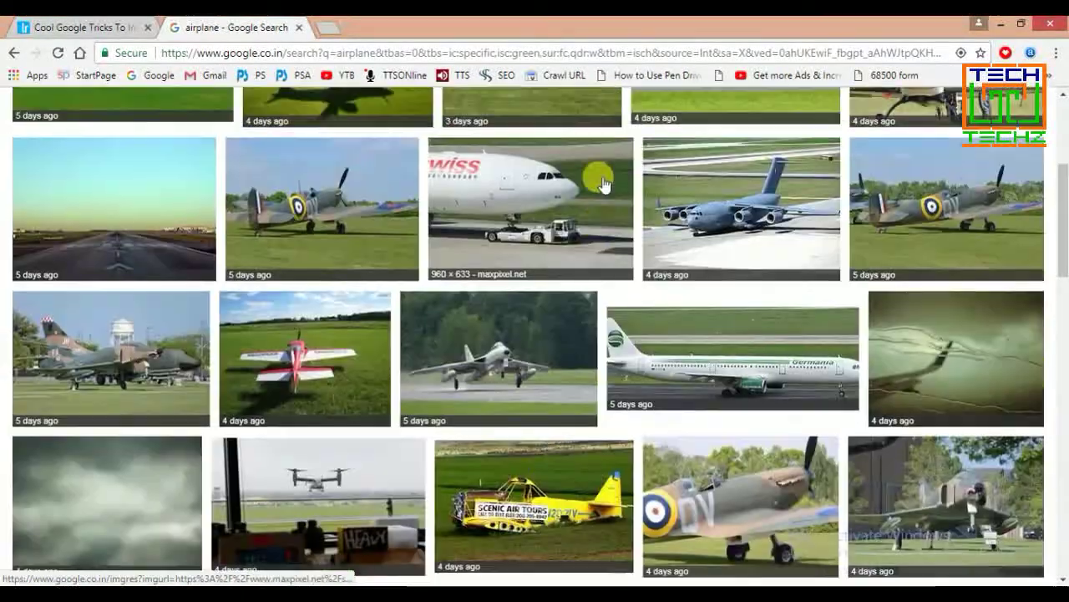
scroll(545, 255, up, 2)
scroll(518, 284, up, 1)
scroll(496, 306, down, 1)
scroll(656, 390, down, 2)
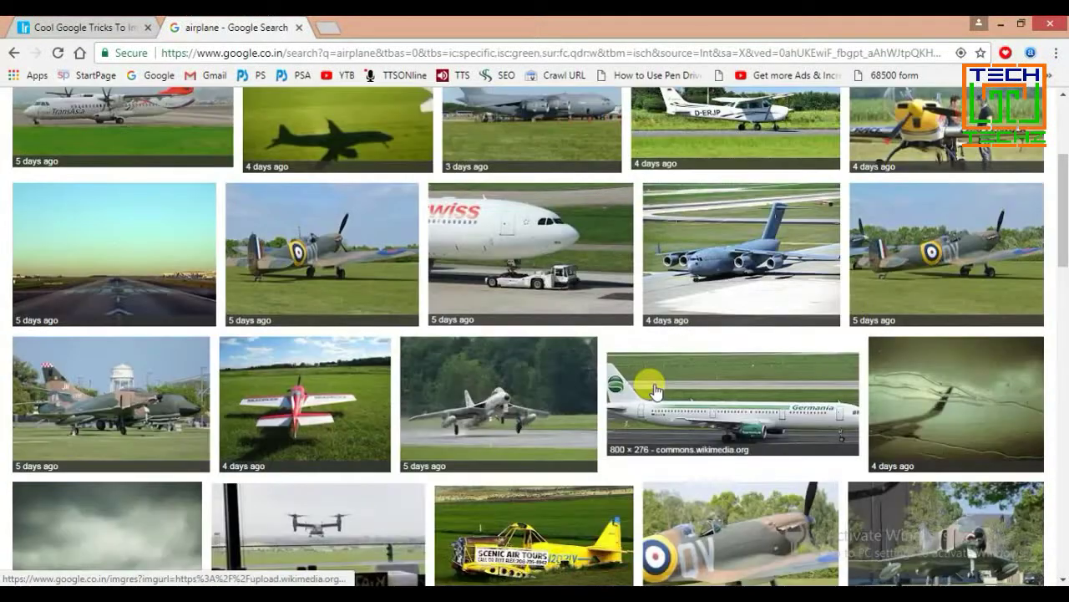
scroll(656, 389, down, 4)
scroll(656, 390, down, 4)
scroll(656, 389, down, 2)
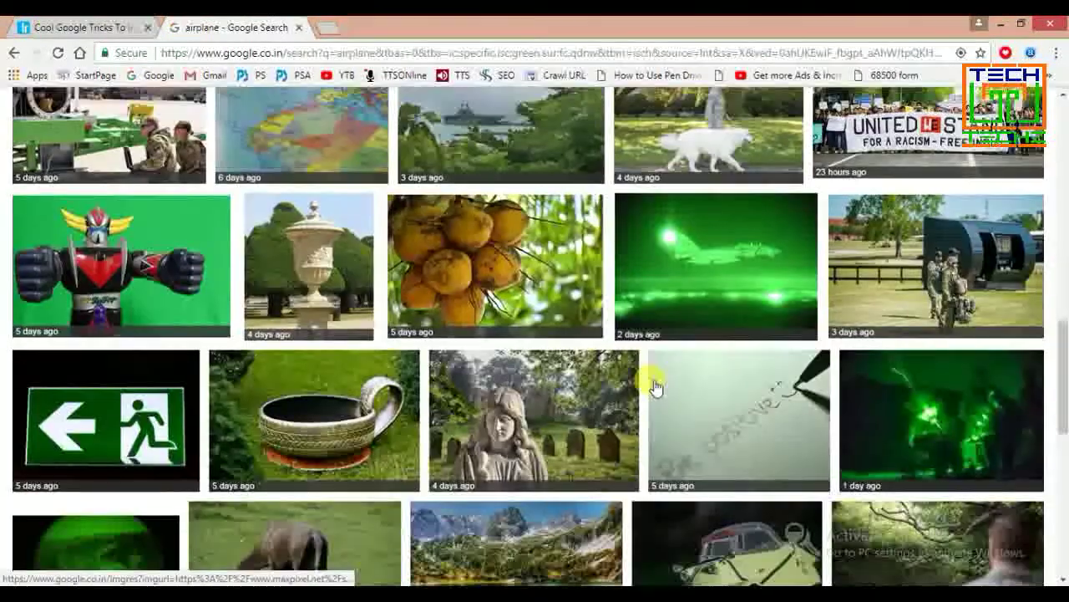
scroll(656, 387, up, 5)
scroll(644, 375, up, 5)
Glance at the More tools options without changing them, then clear all filters.
scroll(640, 370, up, 2)
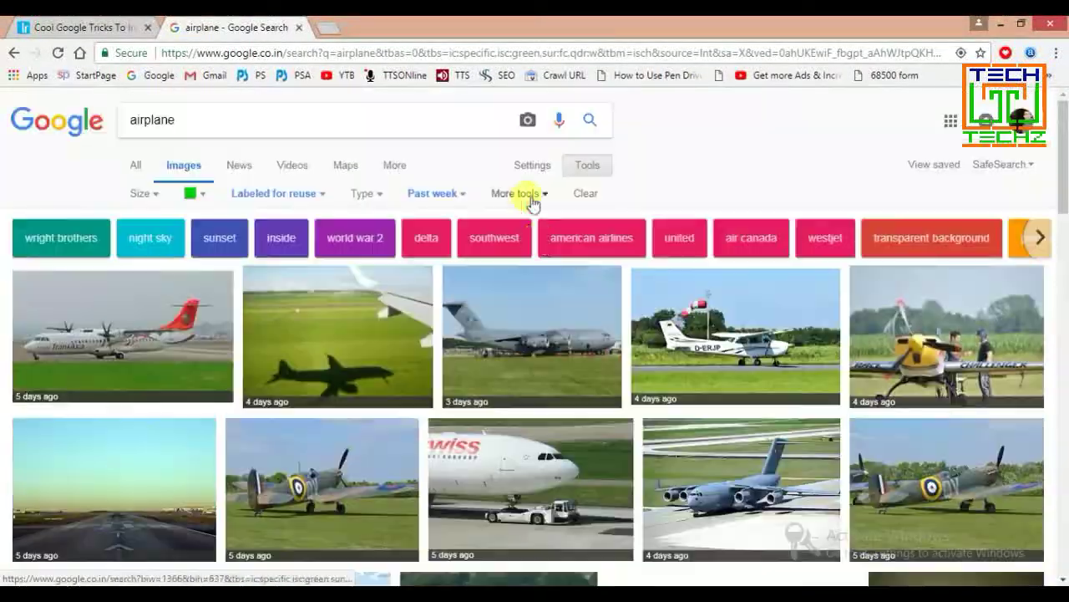
click(528, 193)
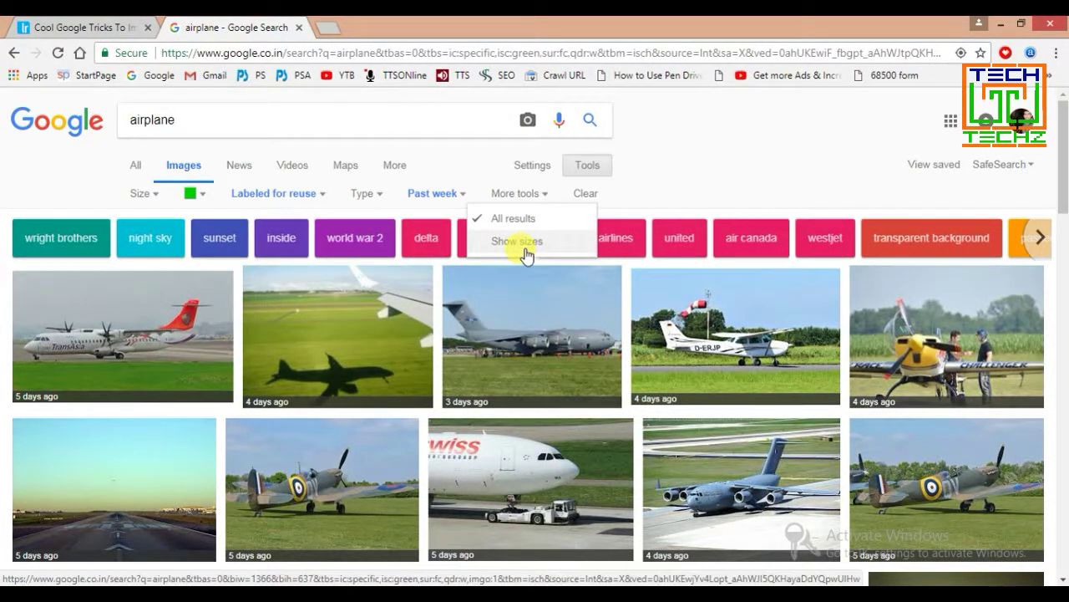
click(739, 183)
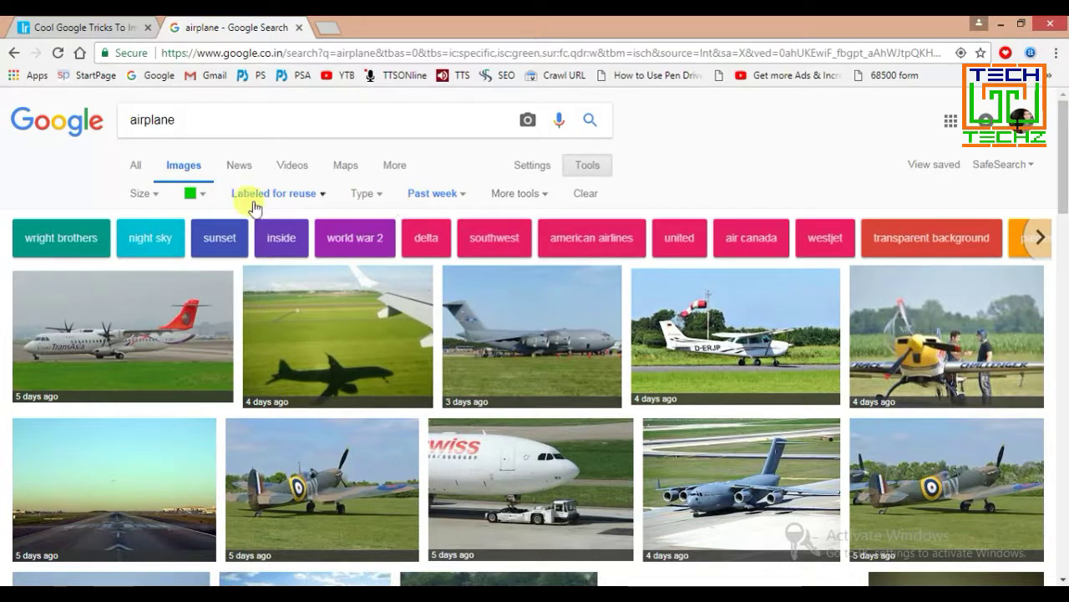
click(589, 198)
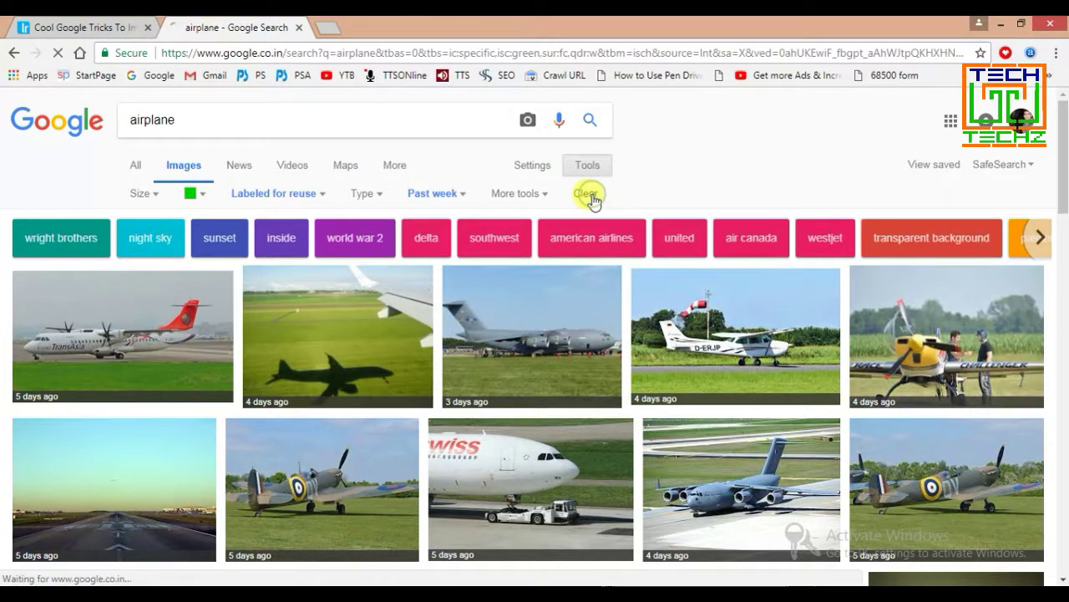